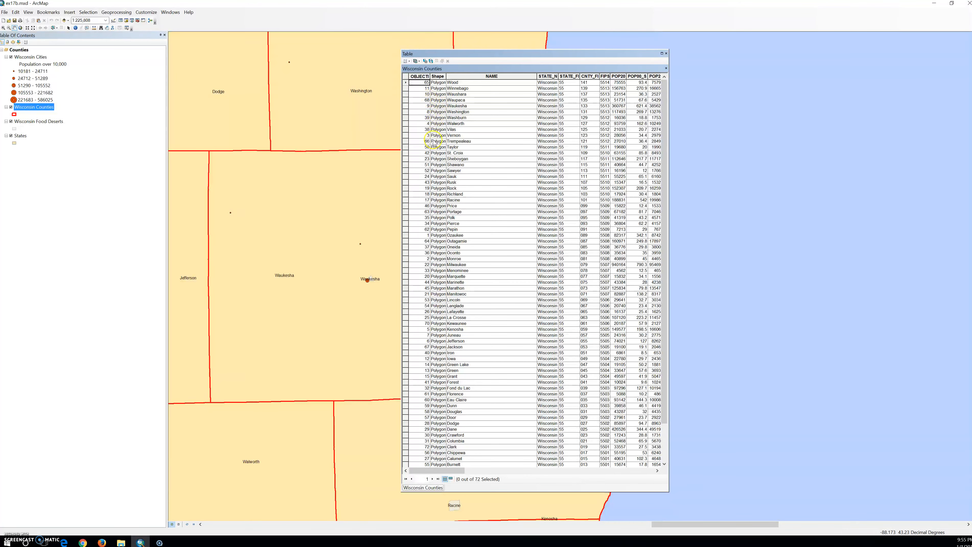
Select the Milwaukee record in the Wisconsin Counties table, view its related Wisconsin Food Deserts records, and close the table
{"action": "scroll", "coordinate": [439, 182], "scroll_direction": "down", "scroll_amount": 3}
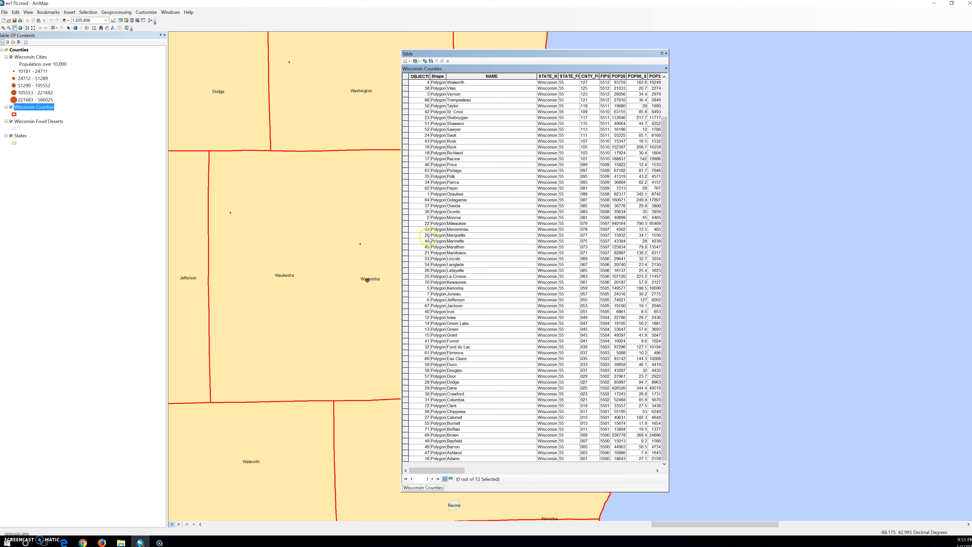
{"action": "left_click", "coordinate": [405, 223]}
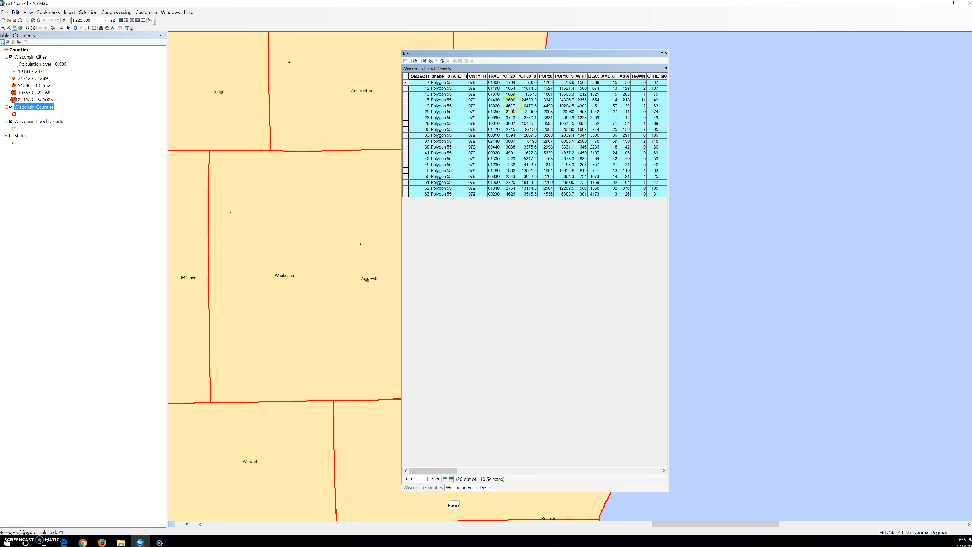
{"action": "left_click_drag", "start_coordinate": [461, 53], "coordinate": [709, 82]}
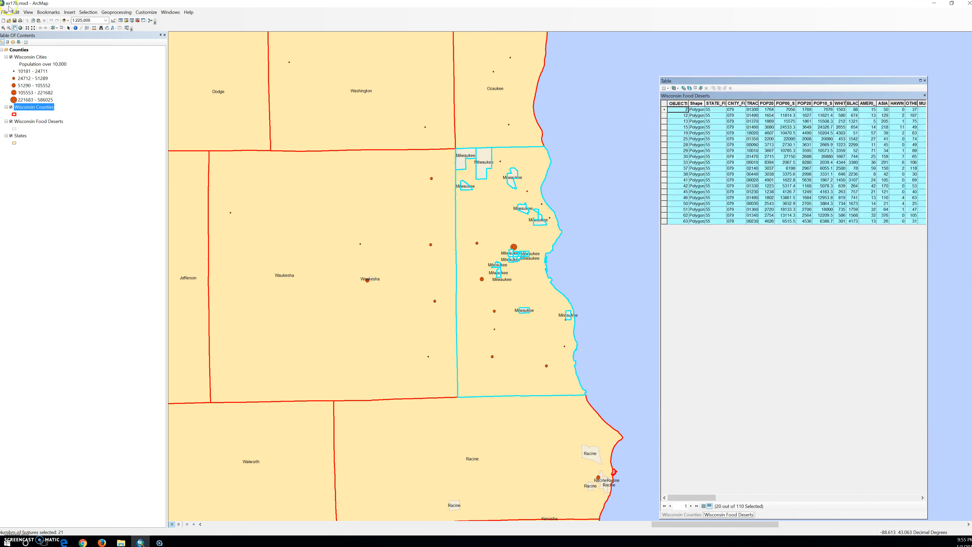
{"action": "left_click", "coordinate": [925, 80]}
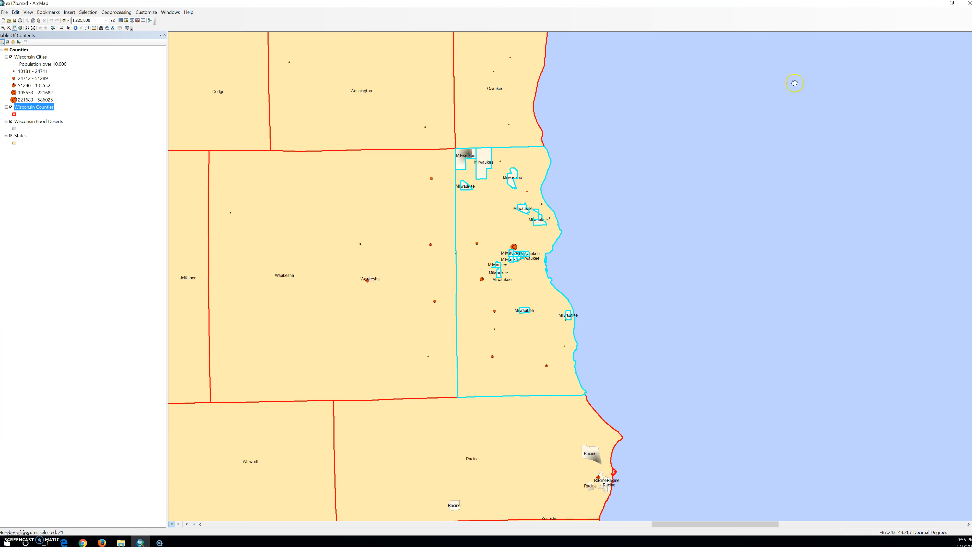
Save and close the current map document, and open ex17c.mxd from the Chapter17 folder in a maximized window
{"action": "left_click", "coordinate": [14, 21]}
{"action": "left_click", "coordinate": [970, 6]}
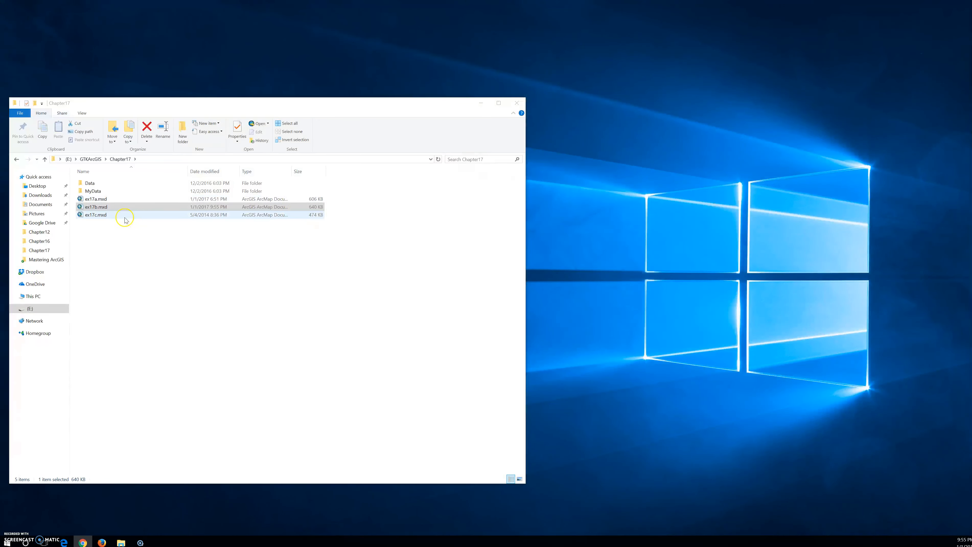
{"action": "double_click", "coordinate": [100, 216]}
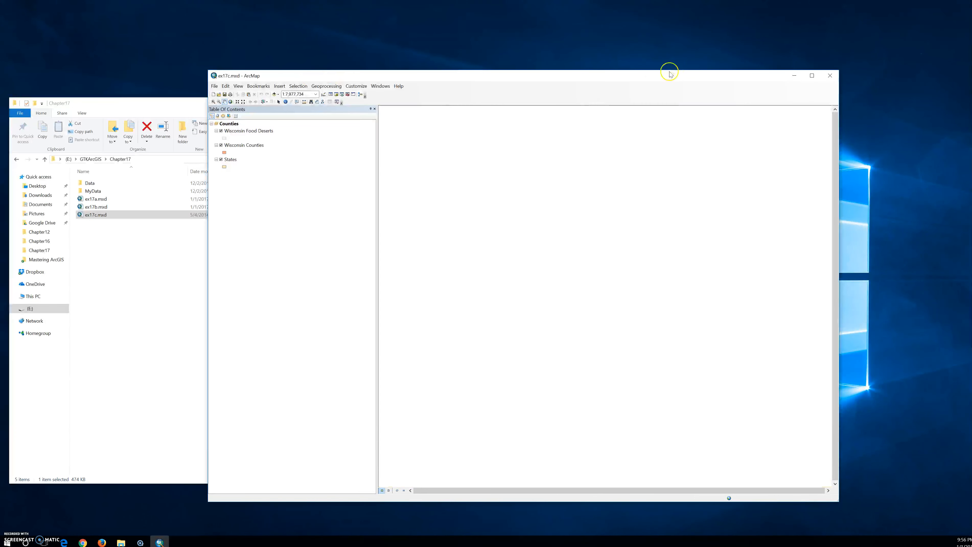
{"action": "left_click", "coordinate": [812, 76]}
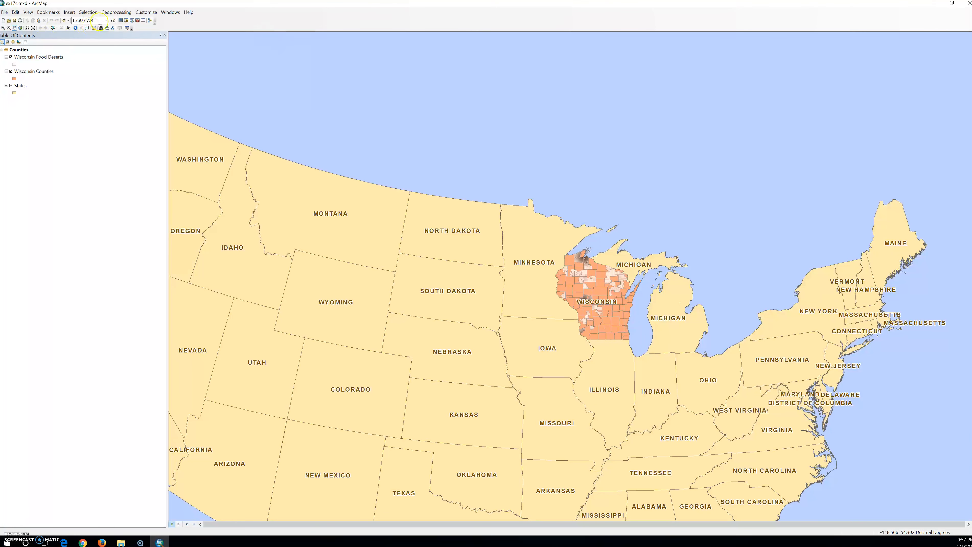
Open the Spatial Join tool from the Overlay toolset of the Analysis Tools in ArcToolbox
{"action": "left_click", "coordinate": [136, 21]}
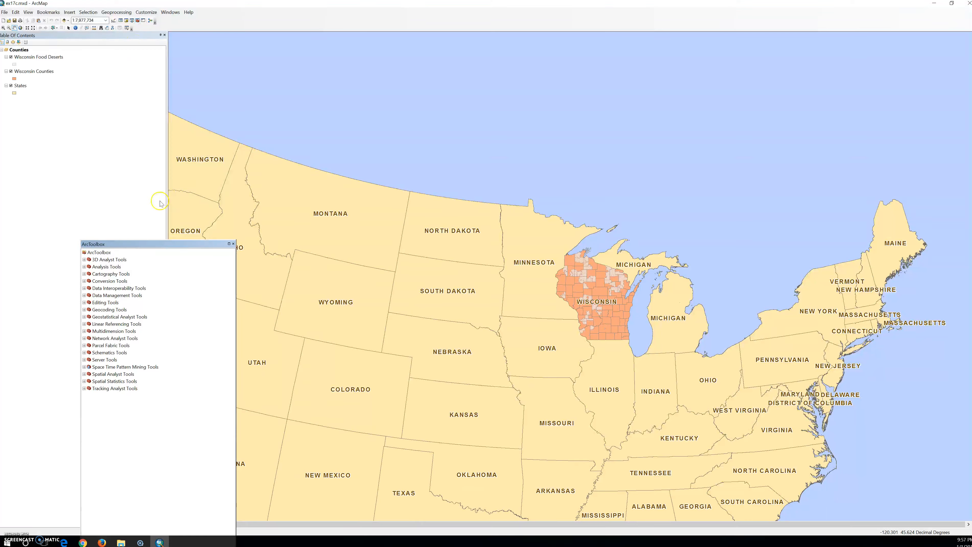
{"action": "left_click", "coordinate": [144, 246]}
{"action": "left_click_drag", "start_coordinate": [144, 247], "coordinate": [435, 117]}
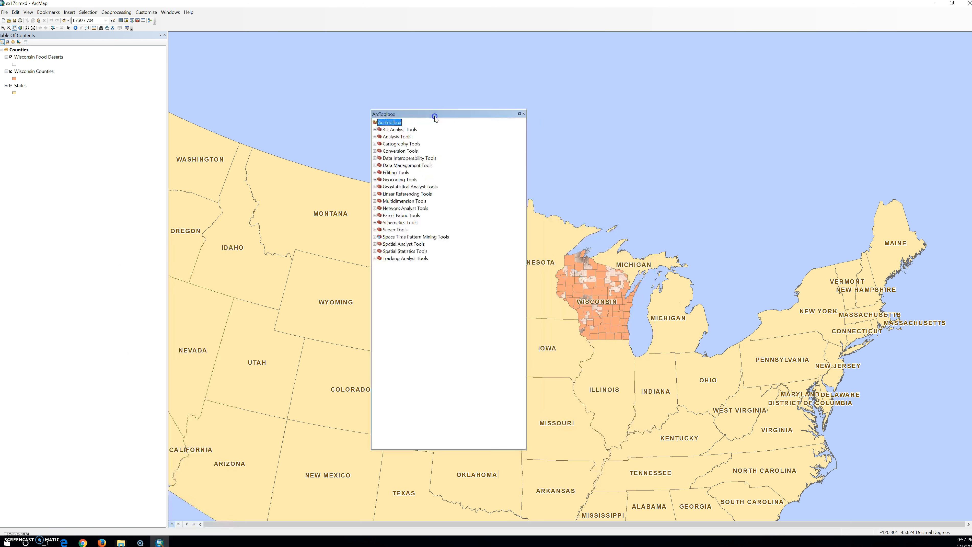
{"action": "left_click", "coordinate": [375, 137]}
{"action": "left_click", "coordinate": [379, 151]}
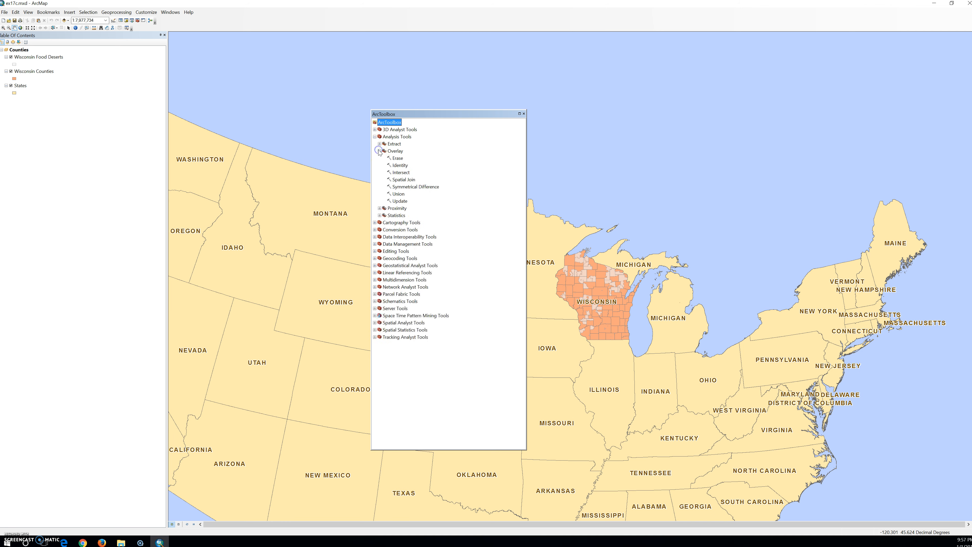
{"action": "double_click", "coordinate": [404, 180]}
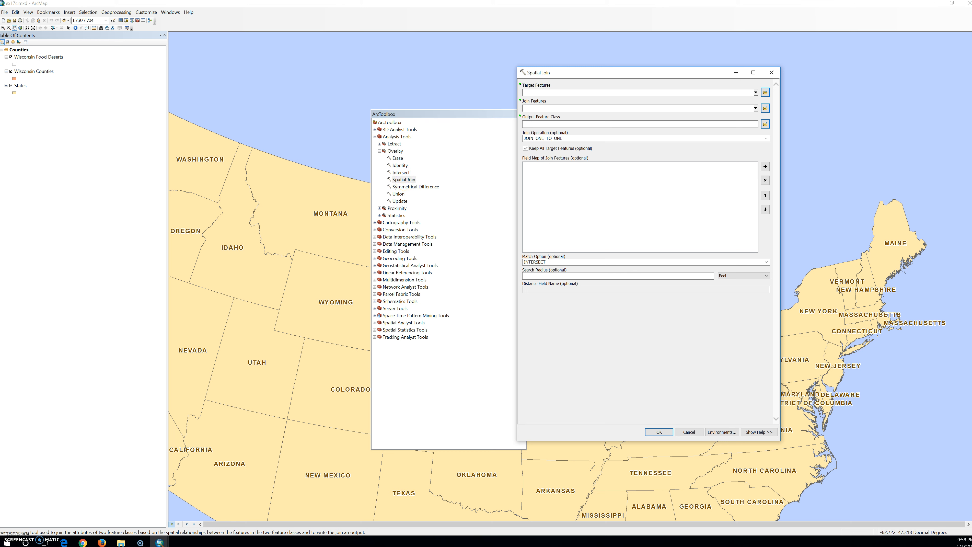
Search for "spatial join" in the local search and move the Spatial Join dialog clear of the results
{"action": "left_click", "coordinate": [132, 21]}
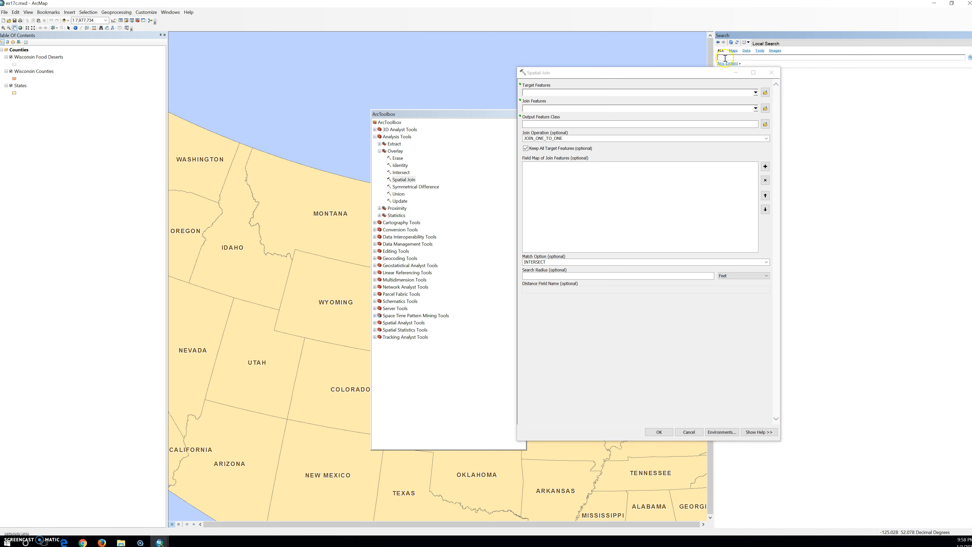
{"action": "type", "text": "spatial join"}
{"action": "key", "text": "Return"}
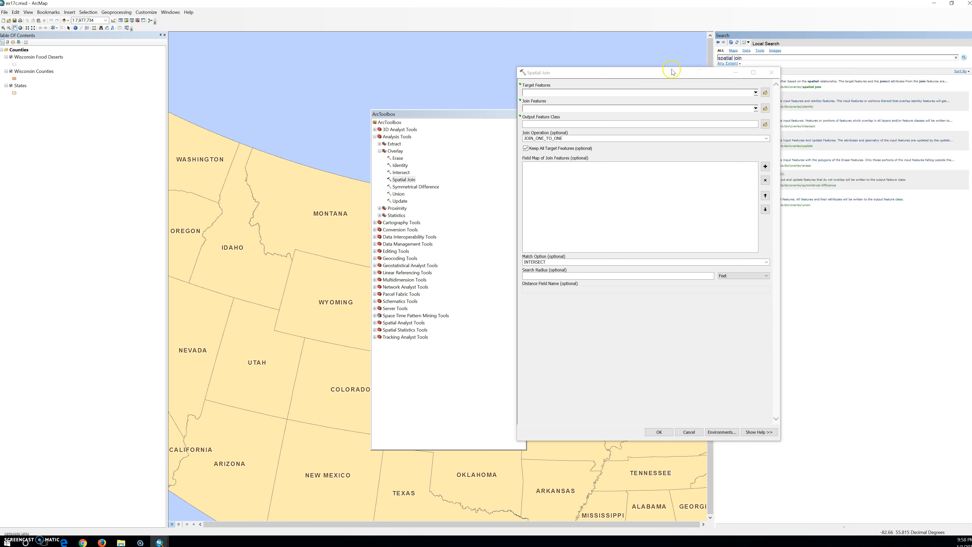
{"action": "left_click_drag", "start_coordinate": [721, 70], "coordinate": [632, 73]}
{"action": "left_click_drag", "start_coordinate": [632, 74], "coordinate": [310, 85]}
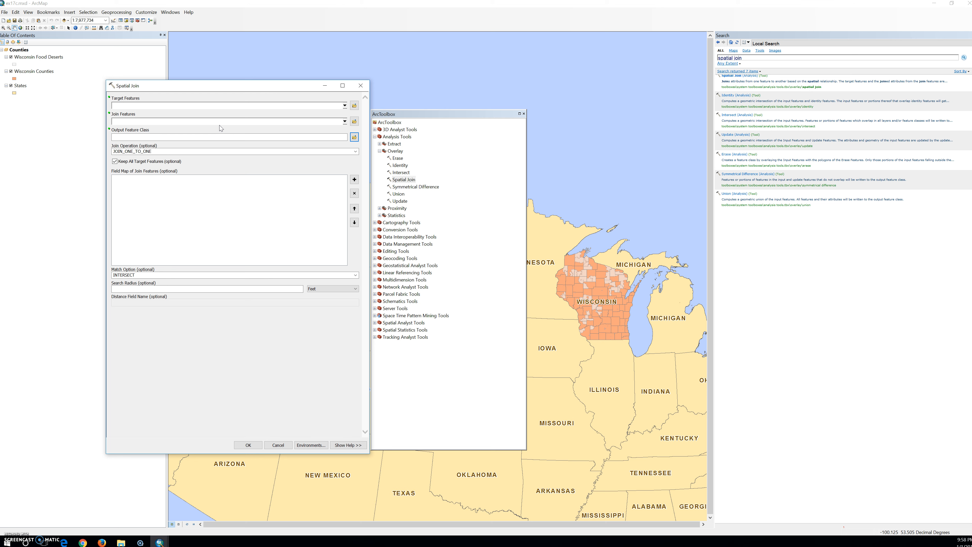
Set Wisconsin Counties as the target features and Wisconsin Food Deserts as the join features, with the tool's help shown
{"action": "left_click", "coordinate": [345, 105]}
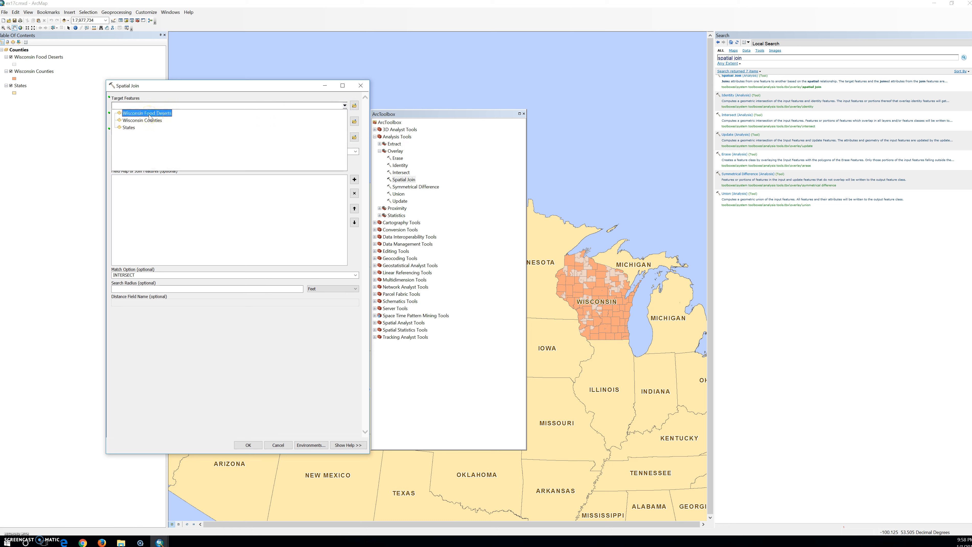
{"action": "left_click", "coordinate": [157, 121]}
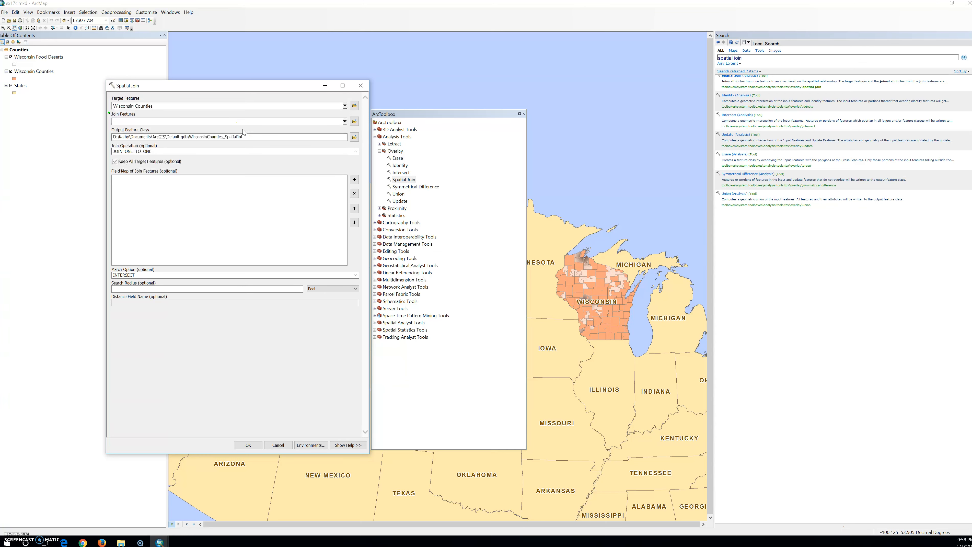
{"action": "left_click_drag", "start_coordinate": [370, 177], "coordinate": [460, 186]}
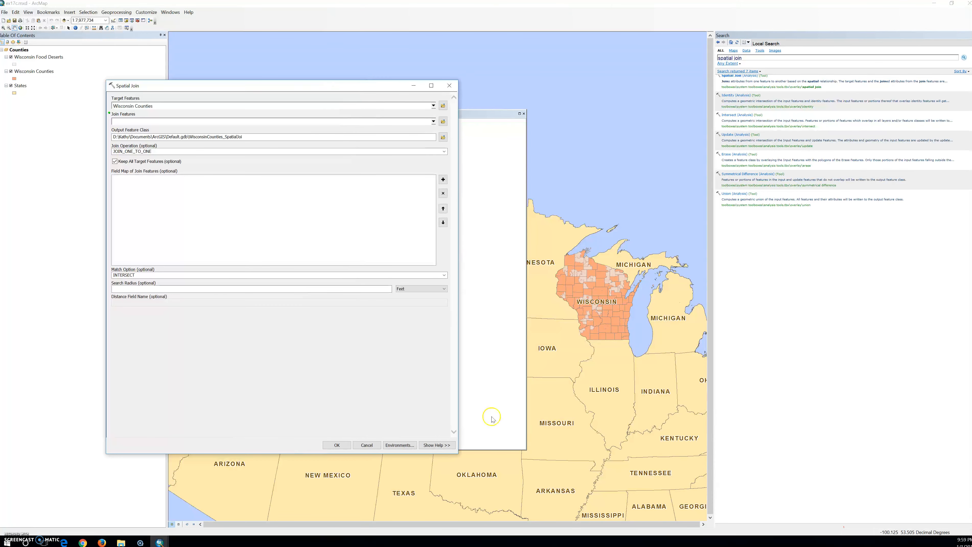
{"action": "left_click", "coordinate": [436, 445]}
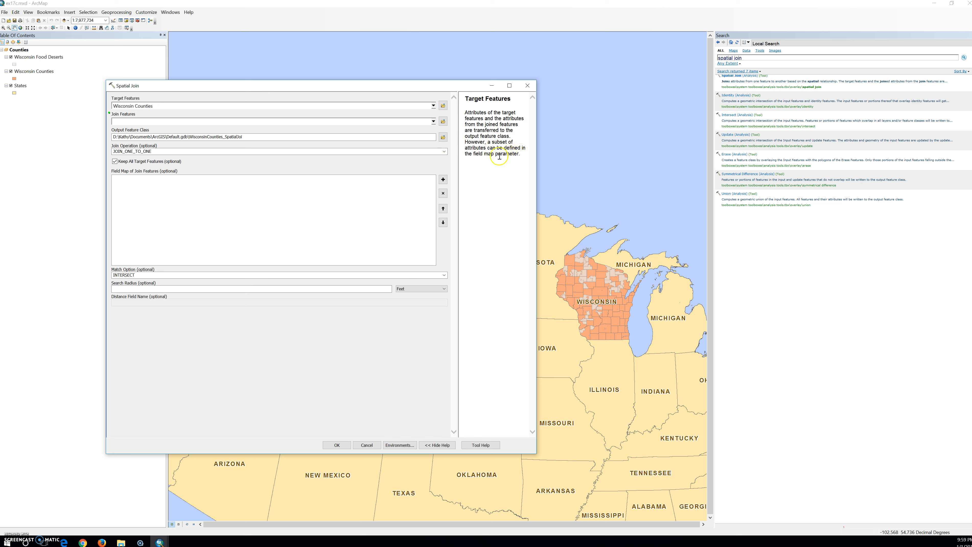
{"action": "left_click", "coordinate": [433, 121]}
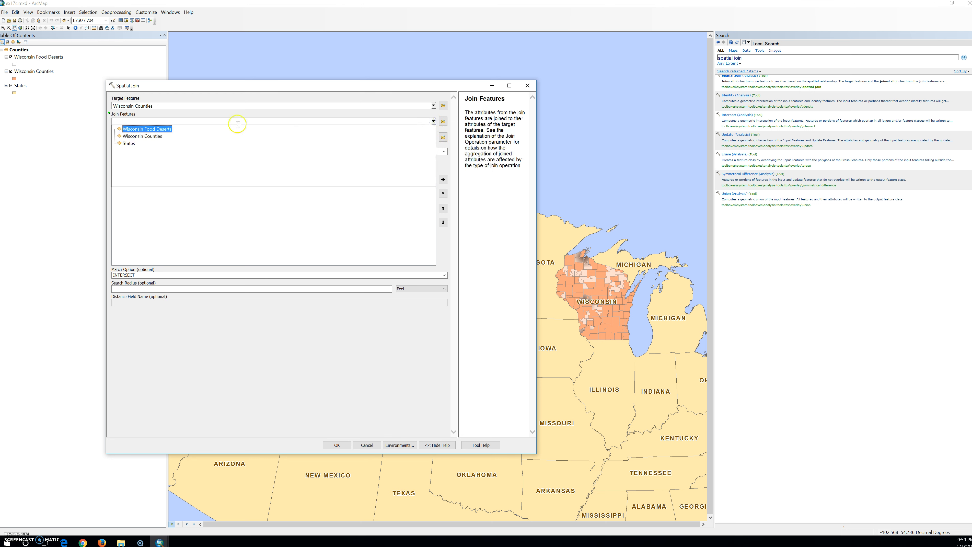
{"action": "left_click", "coordinate": [164, 131]}
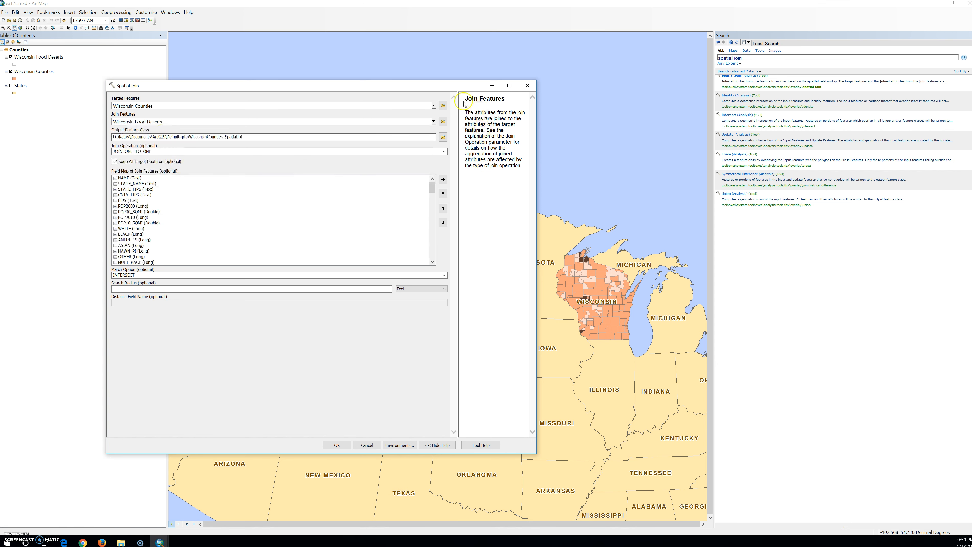
{"action": "left_click_drag", "start_coordinate": [464, 111], "coordinate": [515, 169]}
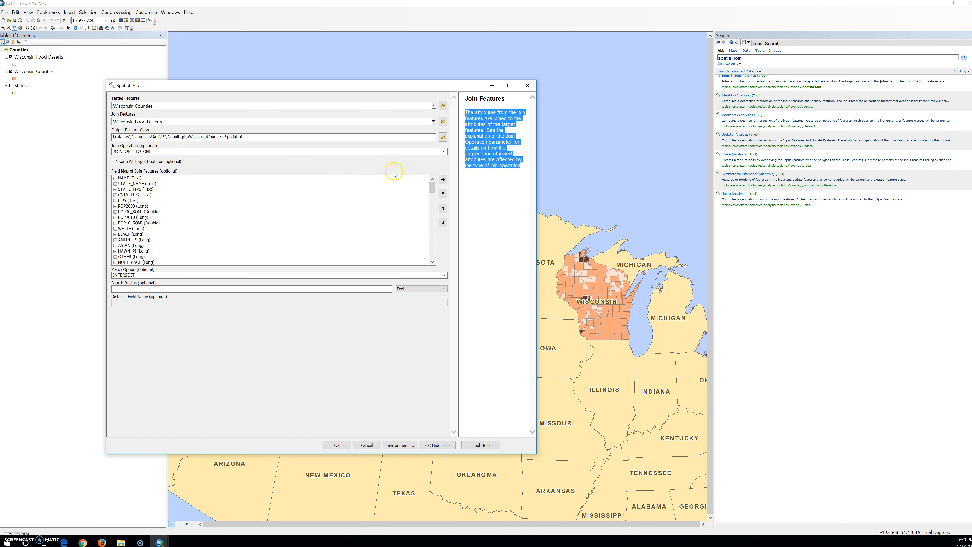
Set the spatial join's output feature class to countystats in MyWisconsin.gdb, inside the Chapter17 MyData folder
{"action": "left_click", "coordinate": [443, 137]}
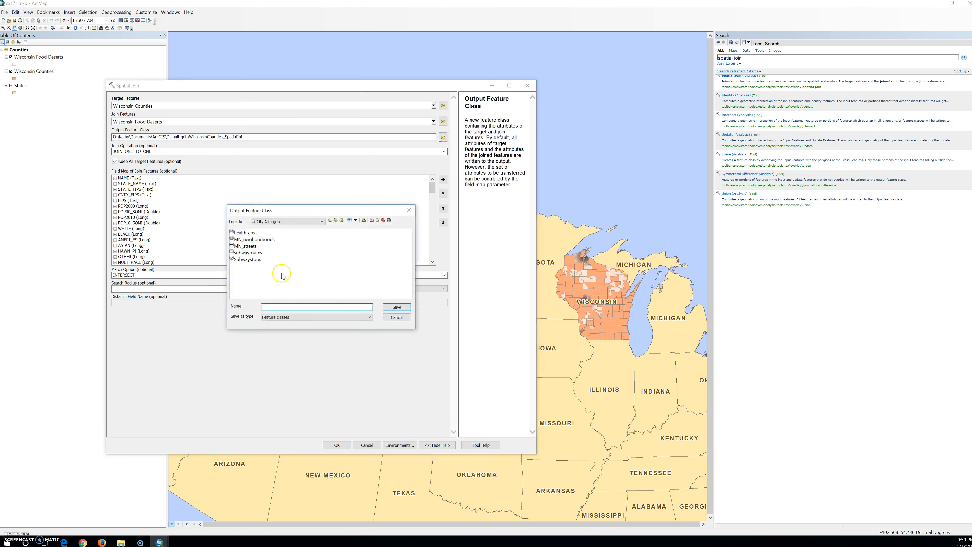
{"action": "left_click", "coordinate": [324, 221]}
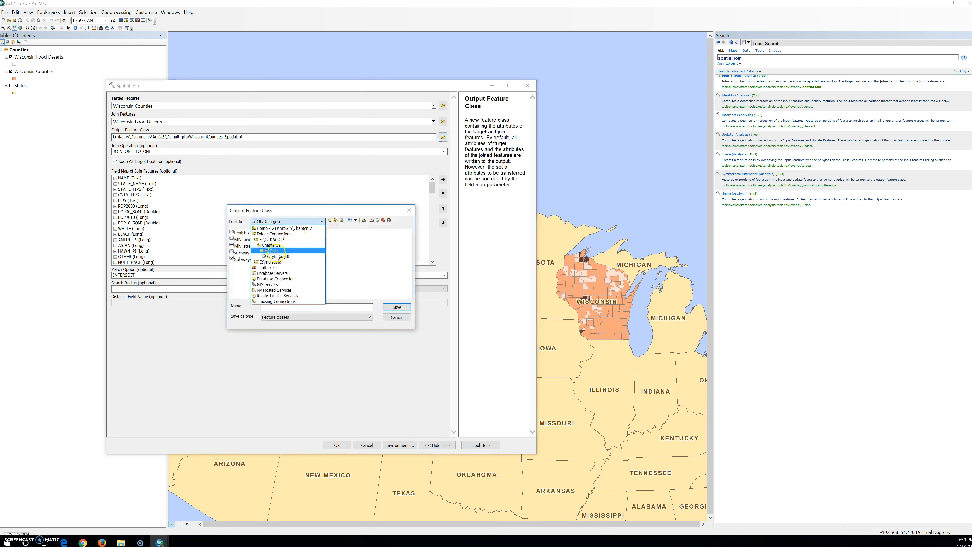
{"action": "left_click", "coordinate": [279, 251]}
{"action": "left_click", "coordinate": [288, 273]}
{"action": "left_click", "coordinate": [286, 273]}
{"action": "double_click", "coordinate": [285, 273]}
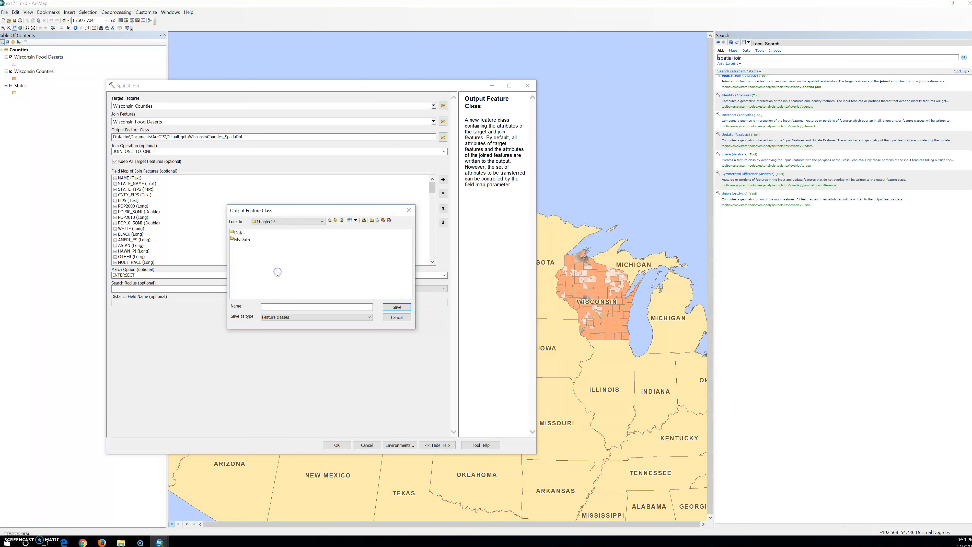
{"action": "double_click", "coordinate": [245, 234]}
{"action": "left_click", "coordinate": [246, 233]}
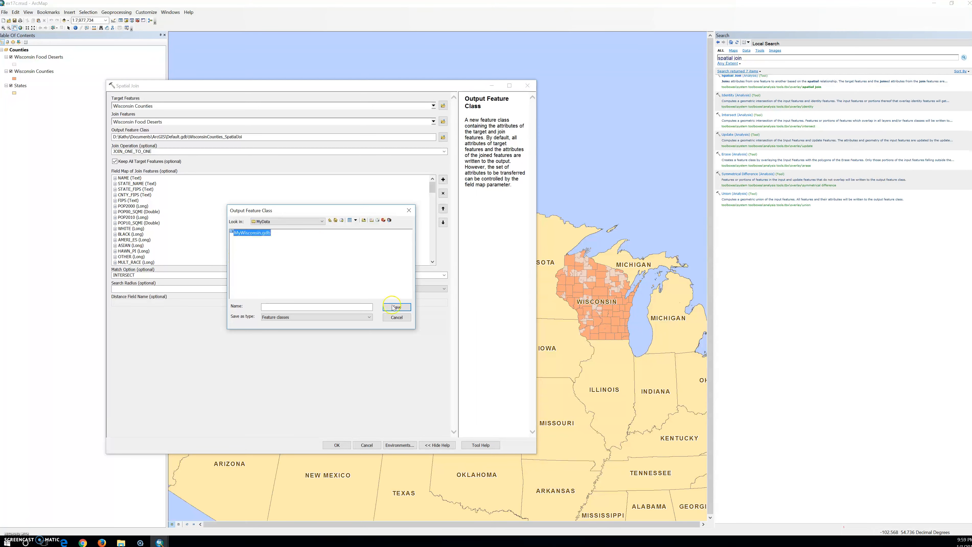
{"action": "double_click", "coordinate": [249, 233]}
{"action": "left_click", "coordinate": [271, 291]}
{"action": "left_click", "coordinate": [282, 305]}
{"action": "type", "text": "countystats"}
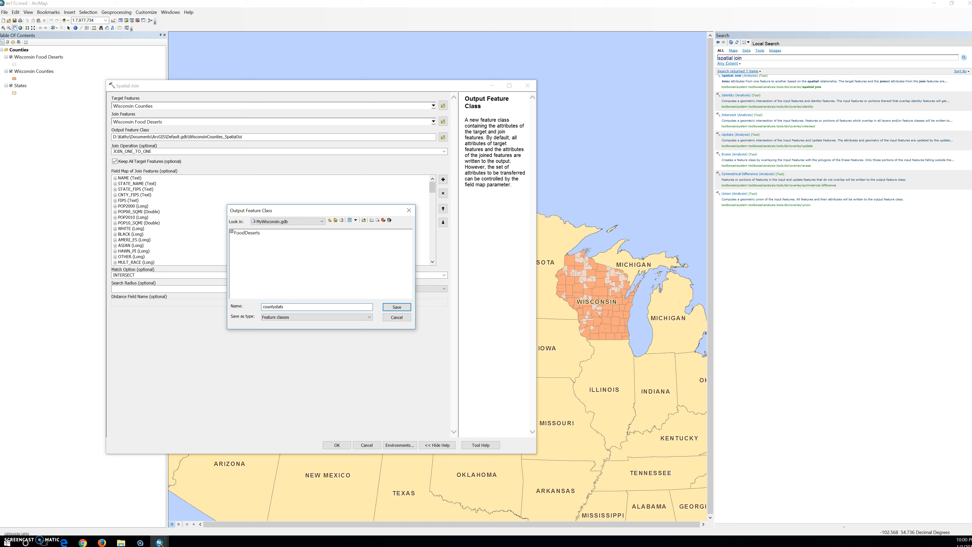
{"action": "left_click", "coordinate": [397, 307]}
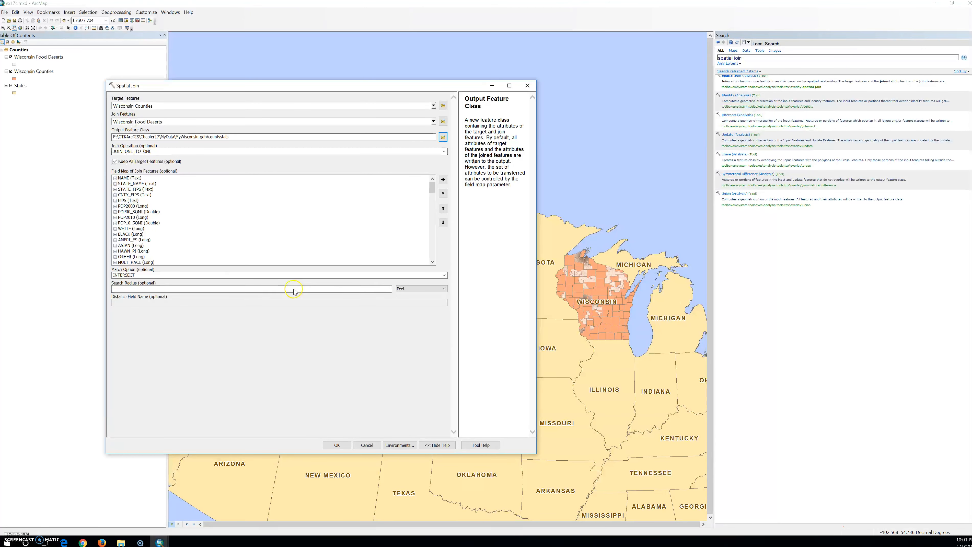
Set the merge rule of the TOTALPOP field in the join field map to Sum
{"action": "left_click_drag", "start_coordinate": [433, 187], "coordinate": [419, 266]}
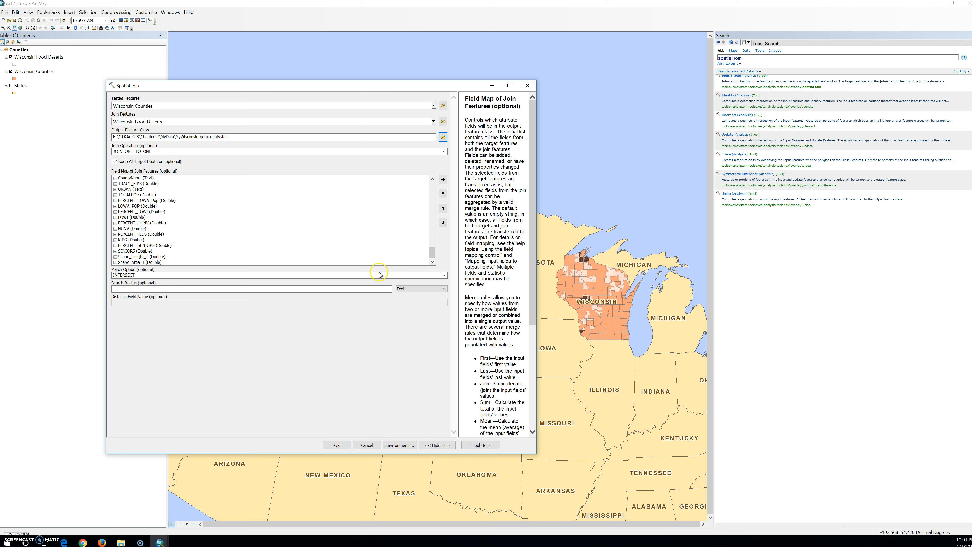
{"action": "left_click", "coordinate": [115, 195]}
{"action": "right_click", "coordinate": [134, 194]}
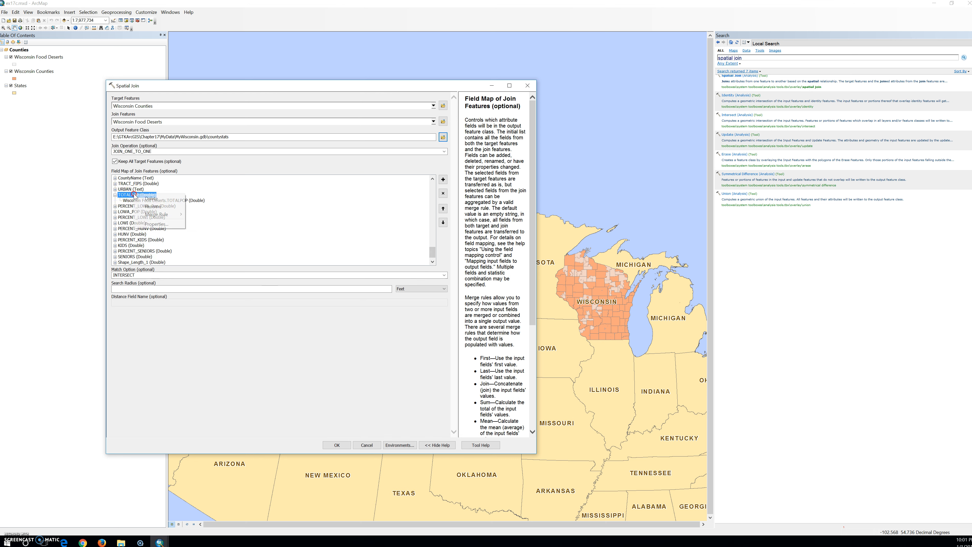
{"action": "mouse_move", "coordinate": [160, 216]}
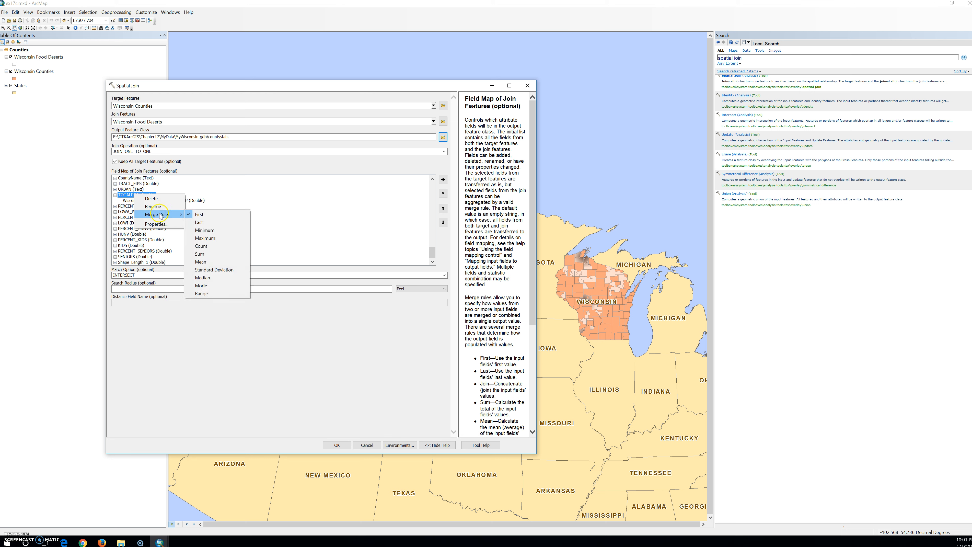
{"action": "left_click", "coordinate": [207, 255]}
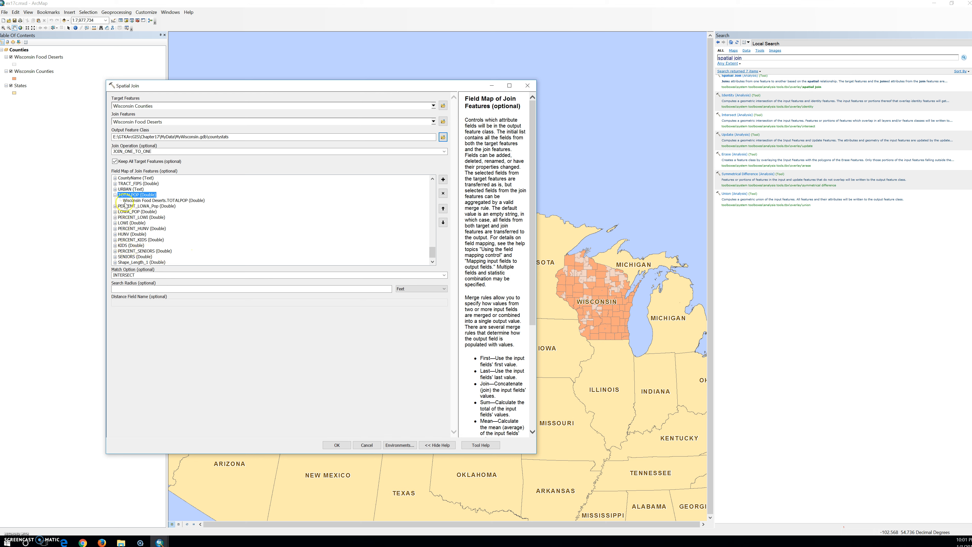
{"action": "right_click", "coordinate": [145, 194]}
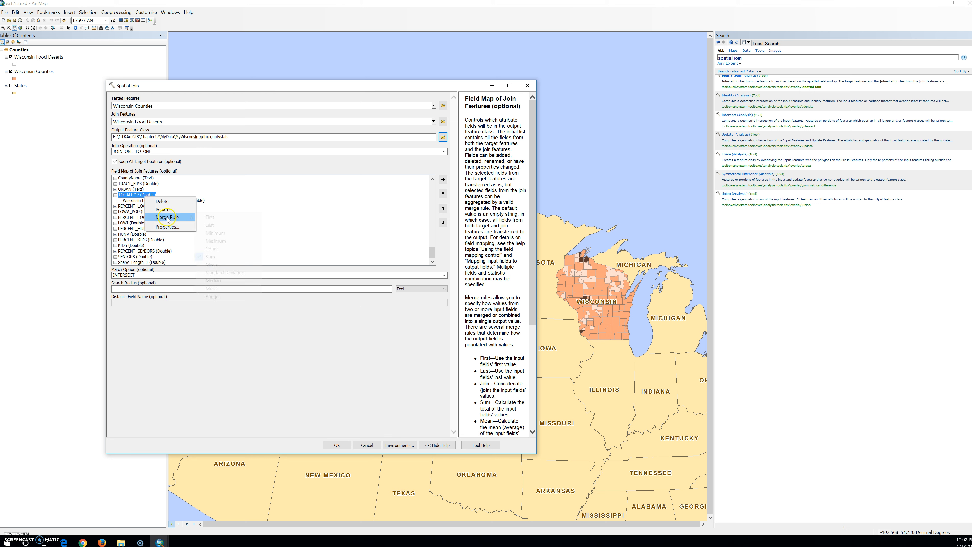
{"action": "left_click", "coordinate": [140, 249]}
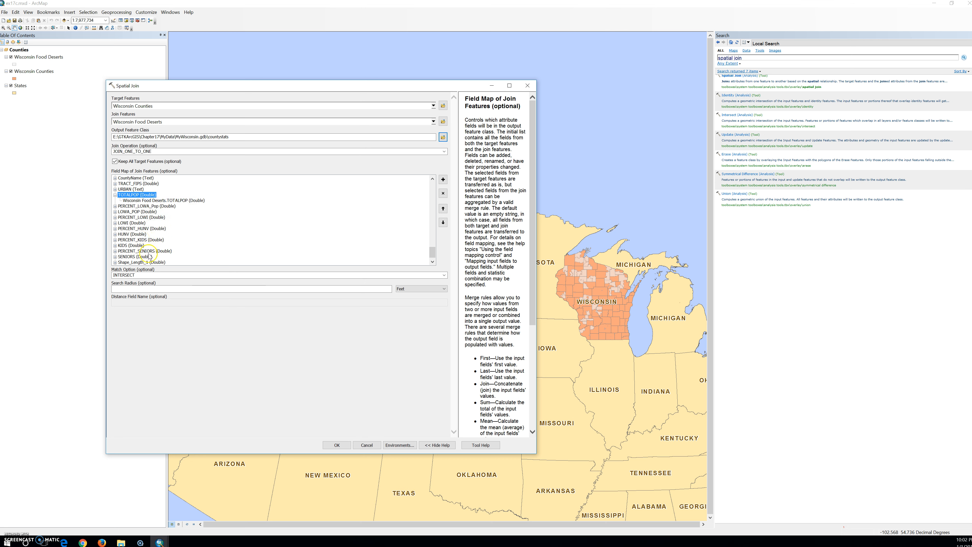
Set the merge rule of the PERCENT_LOWI and PERCENT_HUNV fields in the join field map to Mean
{"action": "left_click", "coordinate": [147, 206]}
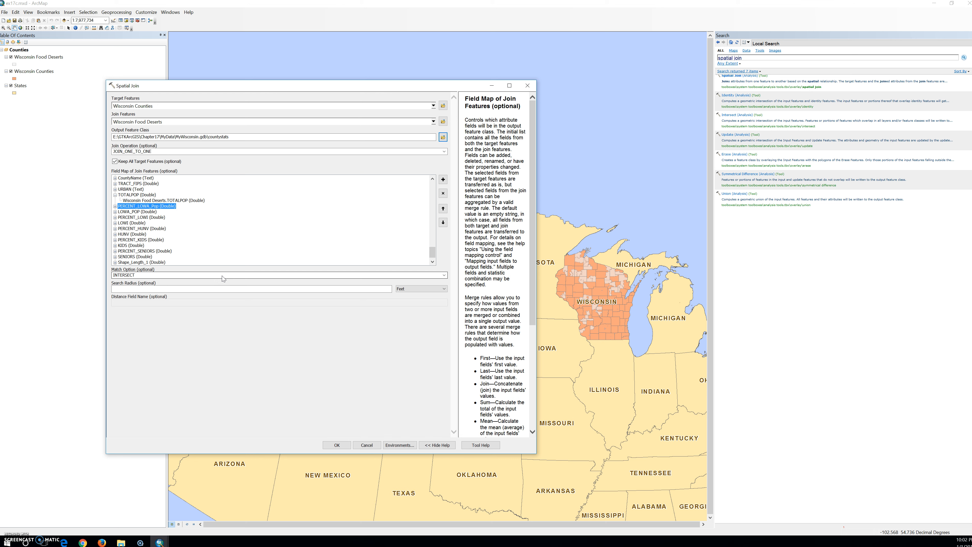
{"action": "right_click", "coordinate": [133, 217]}
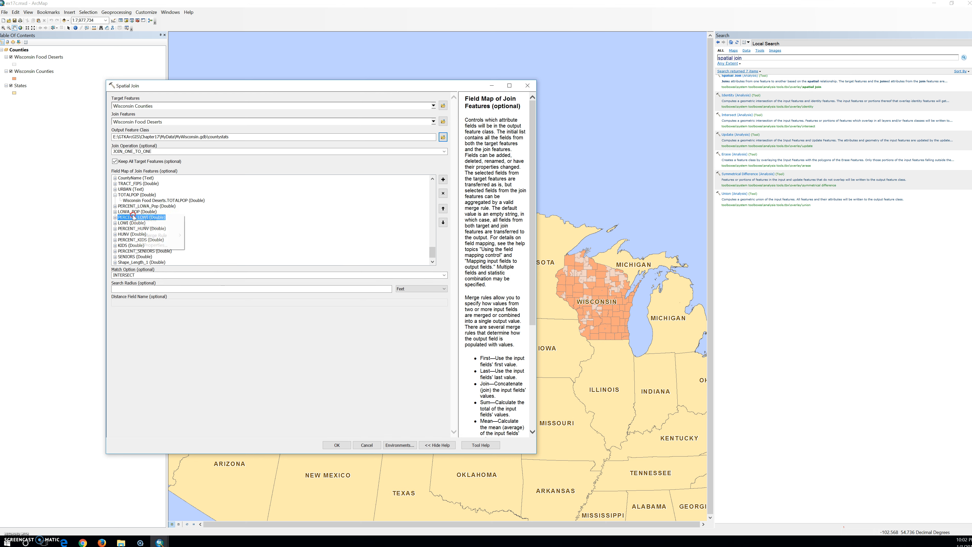
{"action": "mouse_move", "coordinate": [160, 235]}
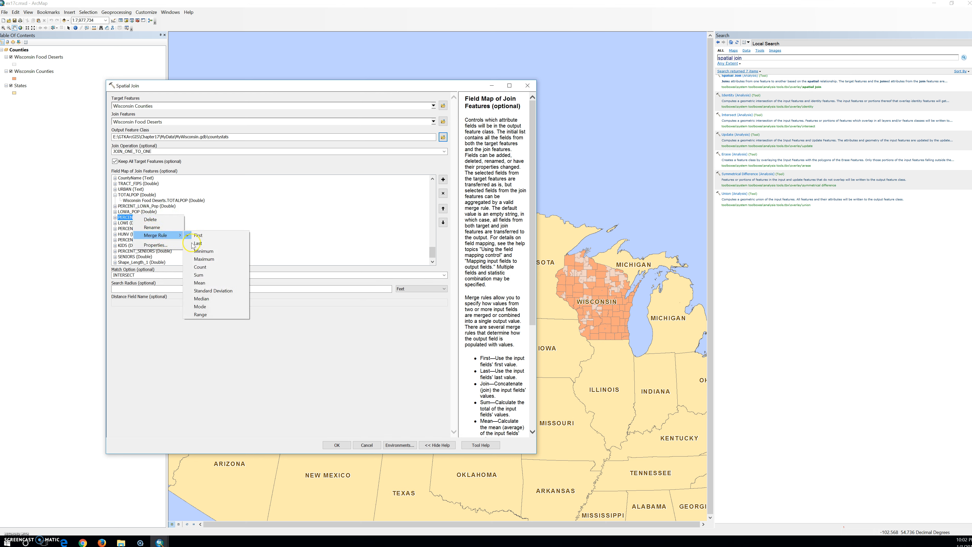
{"action": "left_click", "coordinate": [203, 284]}
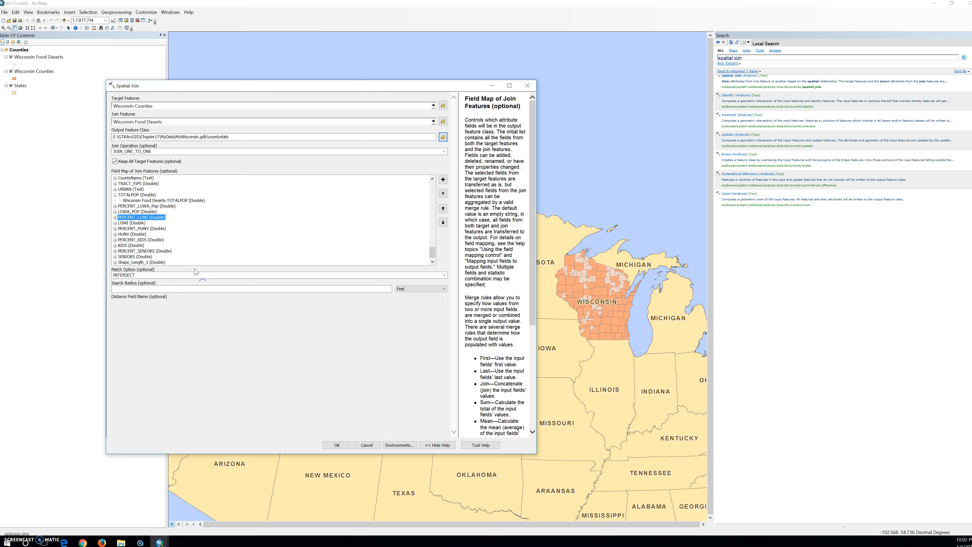
{"action": "left_click", "coordinate": [153, 229]}
{"action": "right_click", "coordinate": [149, 229]}
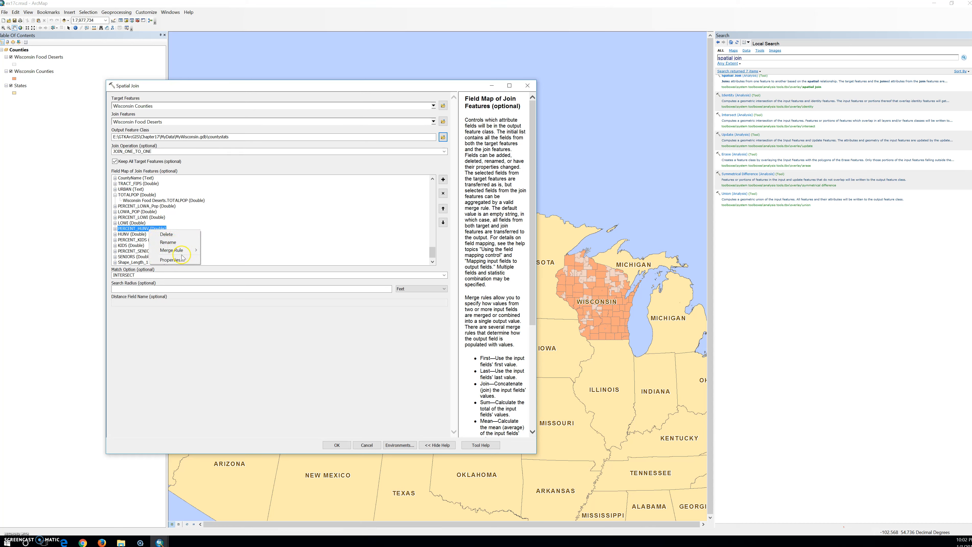
{"action": "mouse_move", "coordinate": [176, 251]}
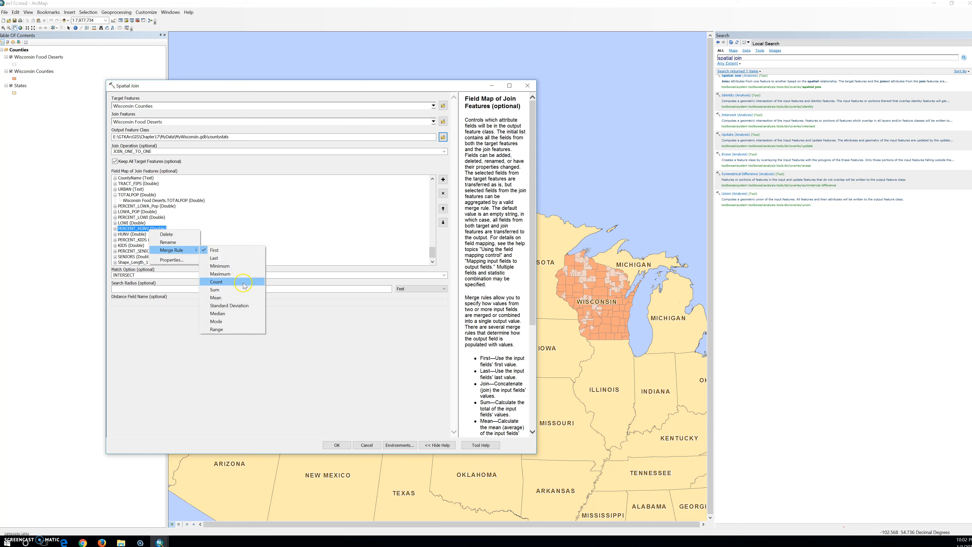
{"action": "left_click", "coordinate": [232, 298]}
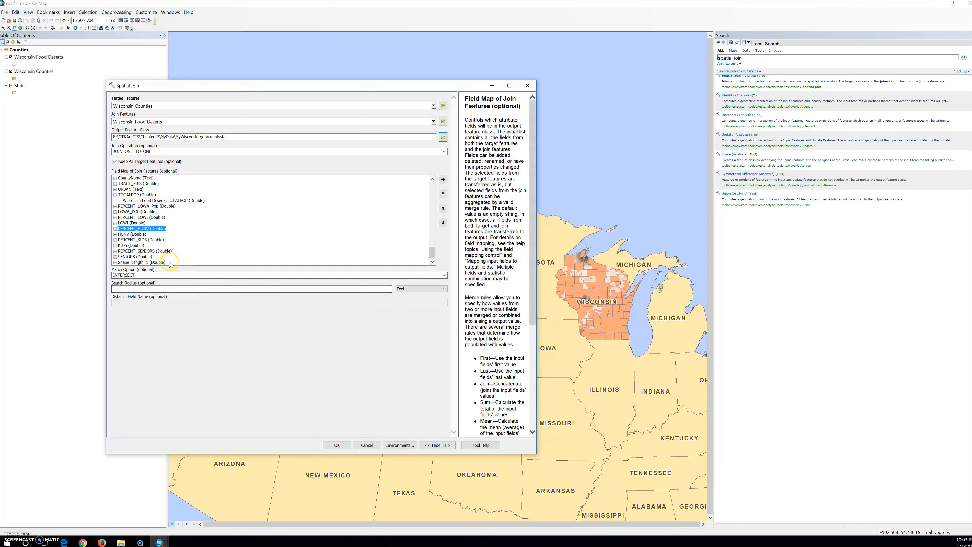
Set the merge rule of the PERCENT_KIDS and PERCENT_SENIORS fields in the join field map to Mean
{"action": "left_click", "coordinate": [142, 239]}
{"action": "right_click", "coordinate": [147, 240]}
{"action": "mouse_move", "coordinate": [178, 260]}
{"action": "left_click", "coordinate": [229, 300]}
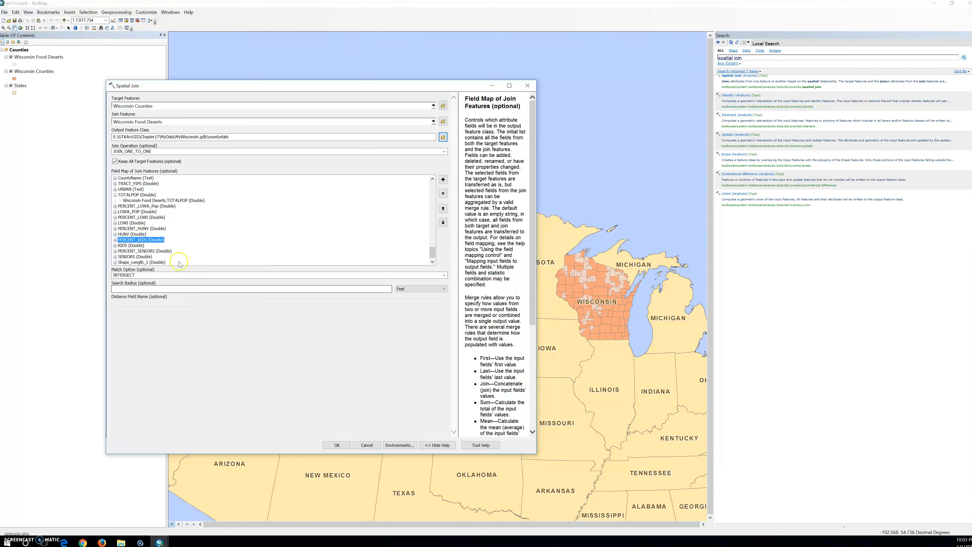
{"action": "right_click", "coordinate": [160, 251]}
{"action": "mouse_move", "coordinate": [202, 272]}
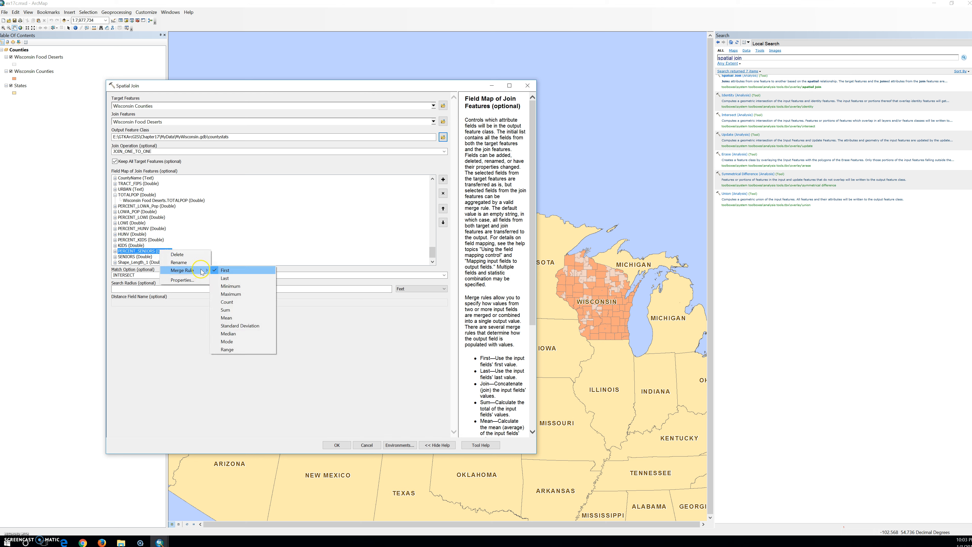
{"action": "left_click", "coordinate": [230, 318]}
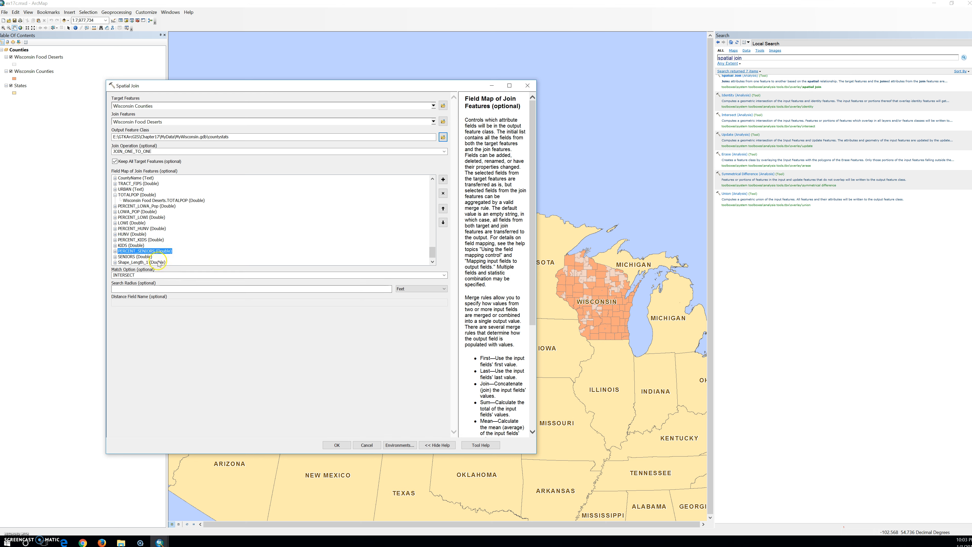
Set the spatial join's match option to CONTAINS
{"action": "left_click", "coordinate": [432, 262]}
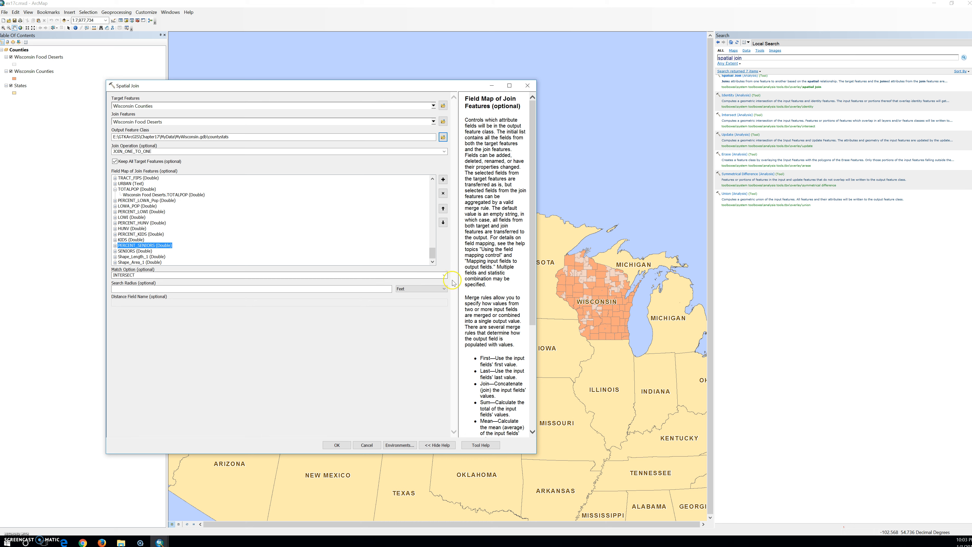
{"action": "left_click", "coordinate": [443, 275]}
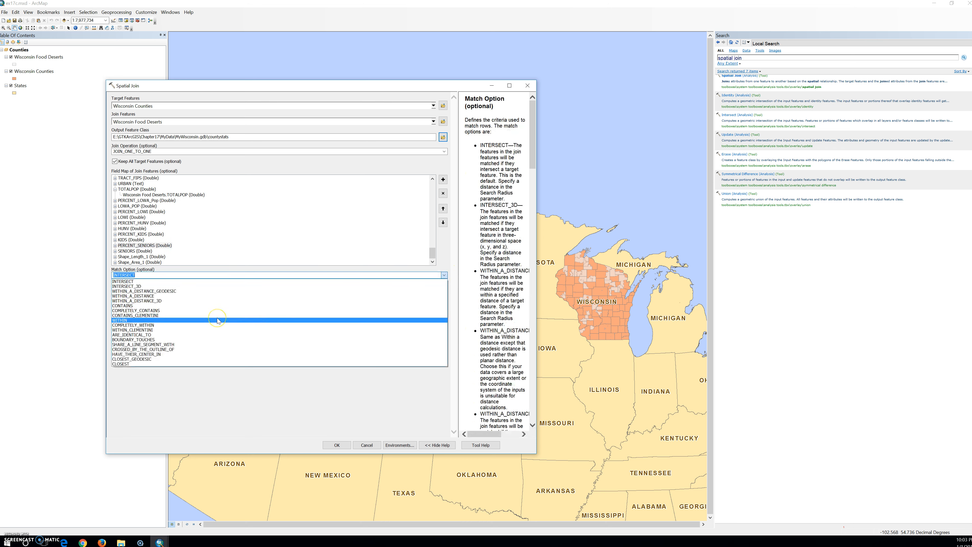
{"action": "key", "text": "Up"}
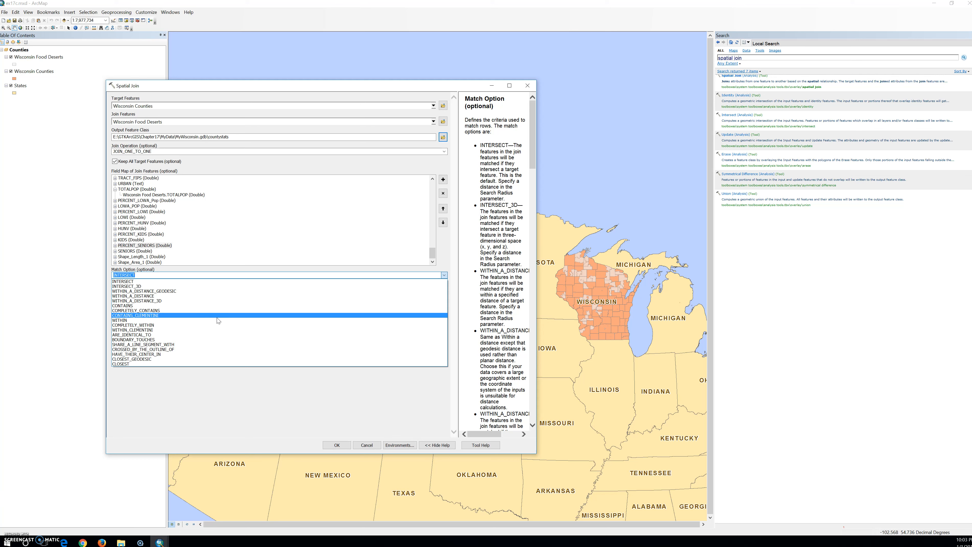
{"action": "left_click", "coordinate": [198, 306]}
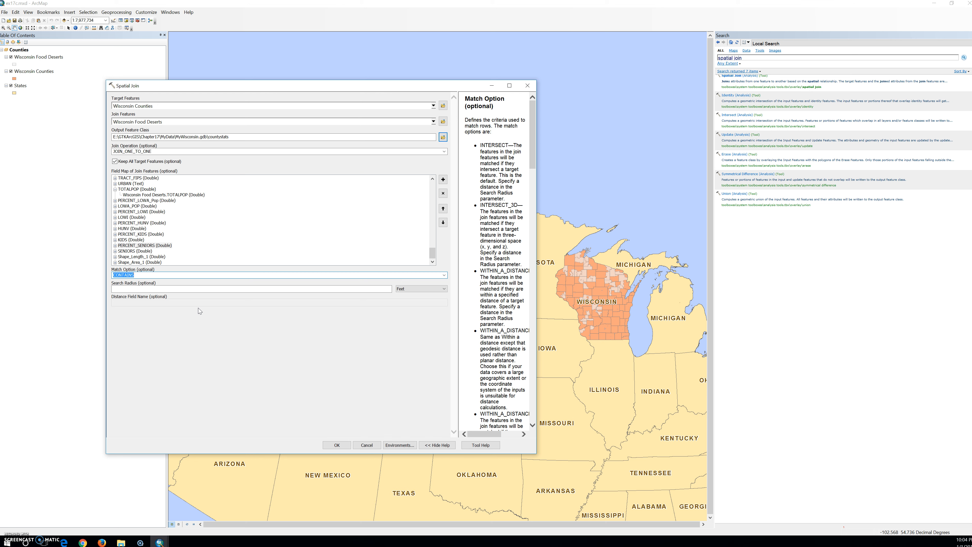
Run the spatial join and close the ArcToolbox and Search windows
{"action": "left_click", "coordinate": [337, 445]}
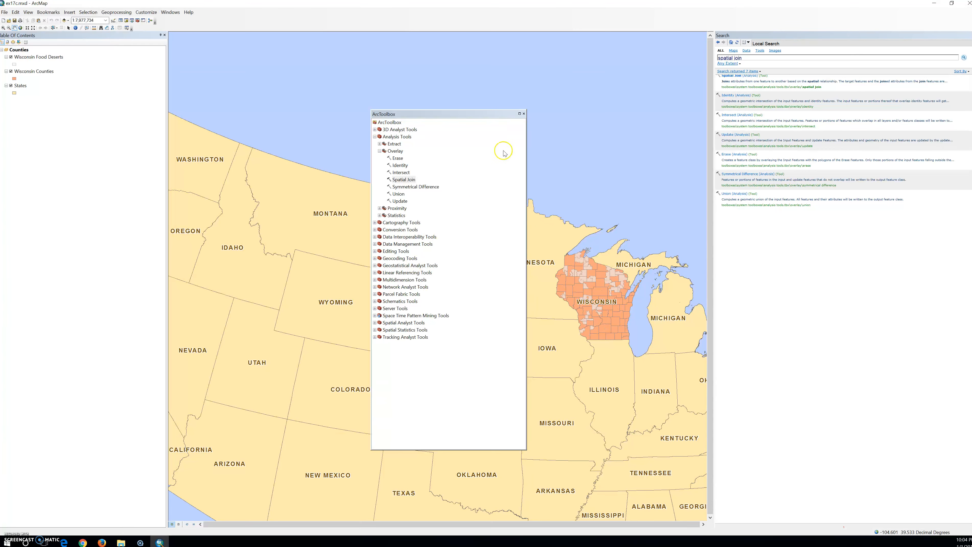
{"action": "left_click", "coordinate": [521, 113]}
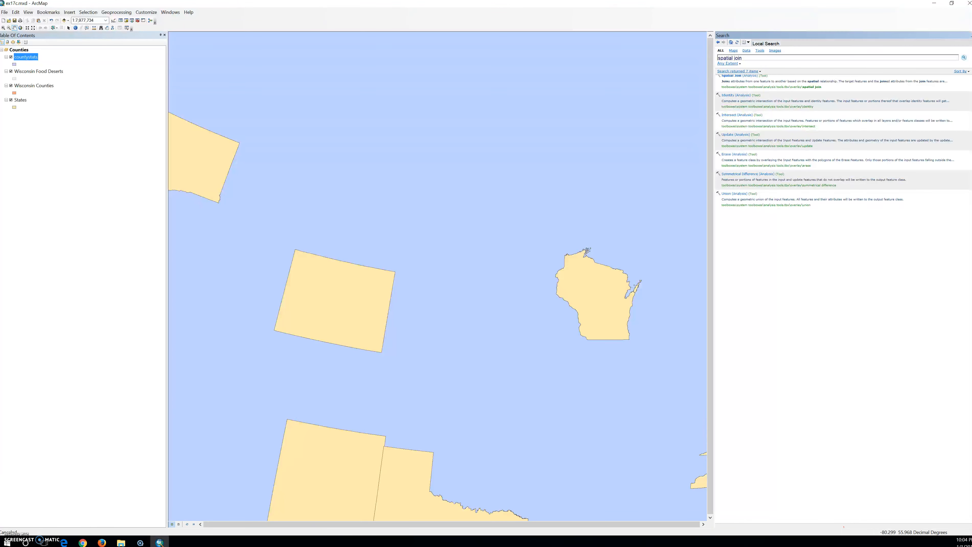
{"action": "left_click", "coordinate": [971, 36]}
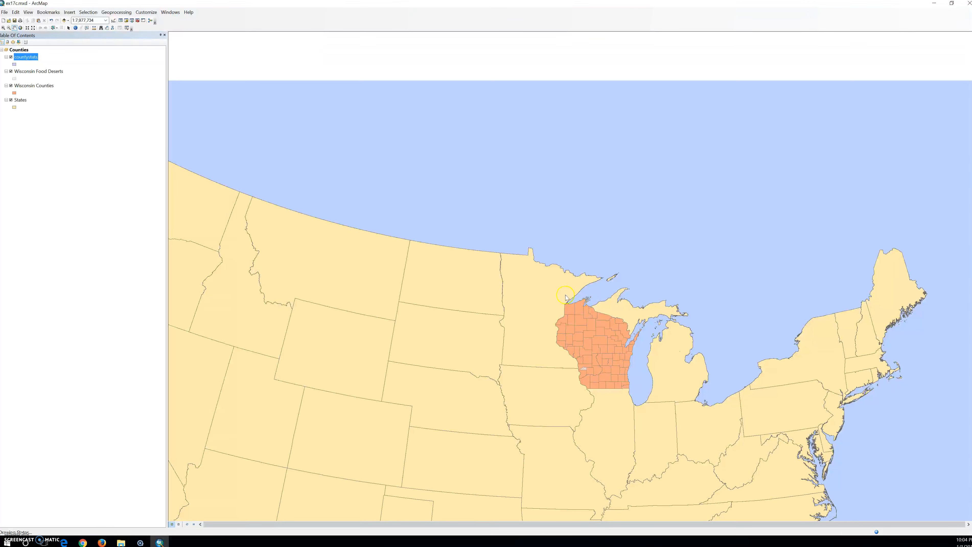
Toggle countystats for comparison and hide Wisconsin Food Deserts, Wisconsin Counties and States to isolate countystats on the map
{"action": "left_click", "coordinate": [11, 57]}
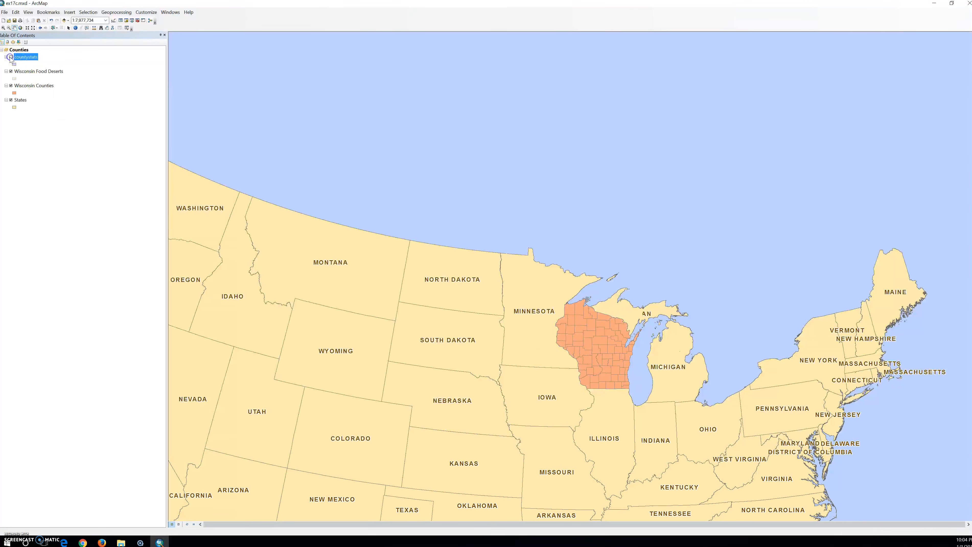
{"action": "left_click", "coordinate": [11, 57]}
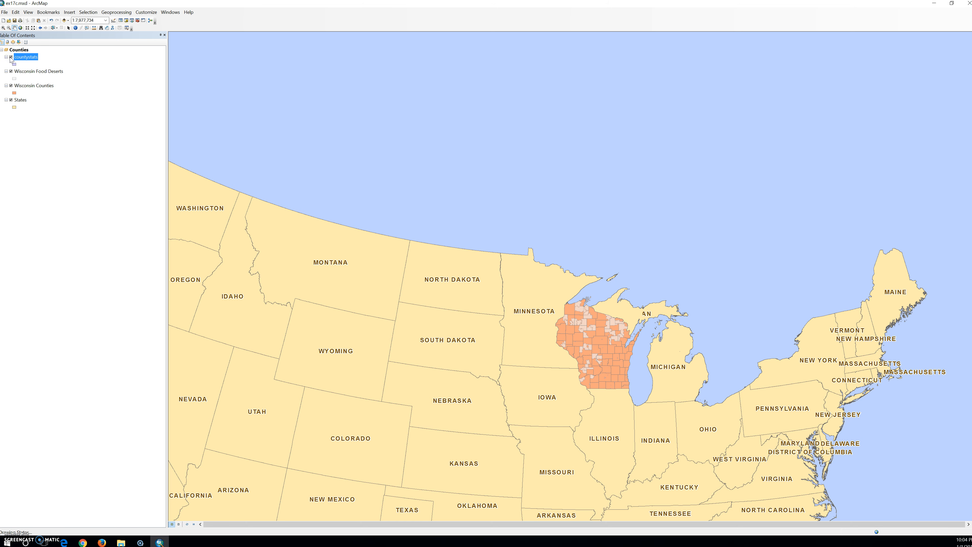
{"action": "left_click", "coordinate": [11, 71]}
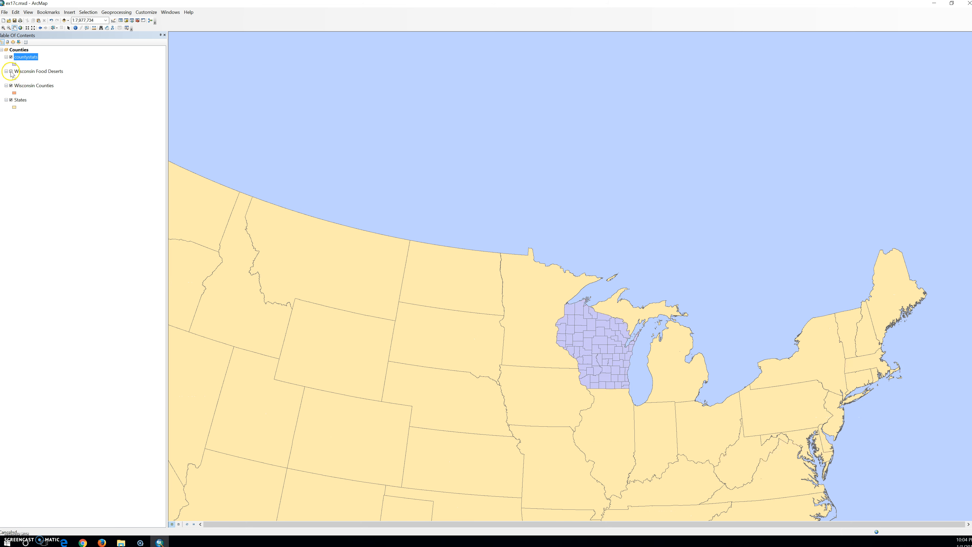
{"action": "left_click", "coordinate": [11, 85]}
{"action": "left_click", "coordinate": [11, 100]}
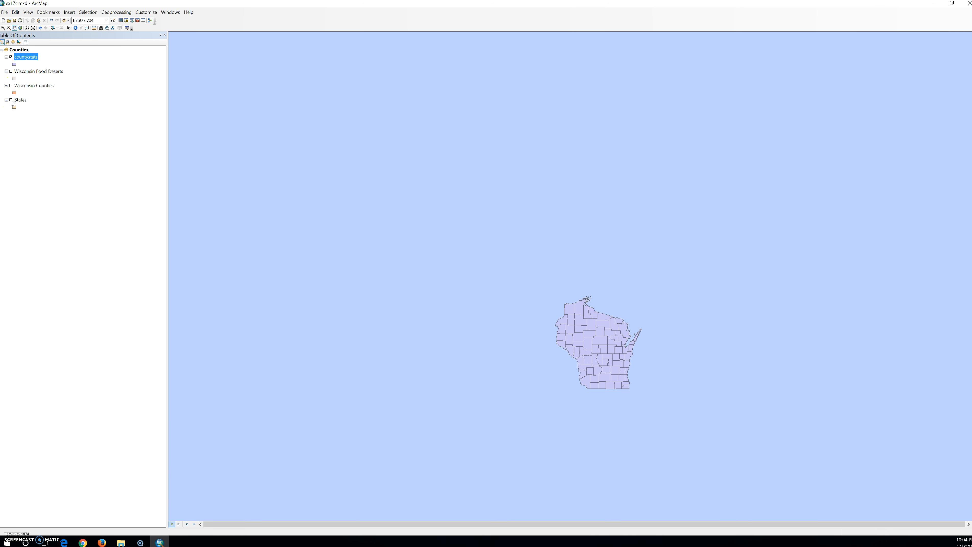
Show States and Wisconsin Counties again and move Wisconsin Food Deserts above countystats in the layer order
{"action": "left_click", "coordinate": [11, 100]}
{"action": "left_click", "coordinate": [6, 86]}
{"action": "left_click", "coordinate": [10, 86]}
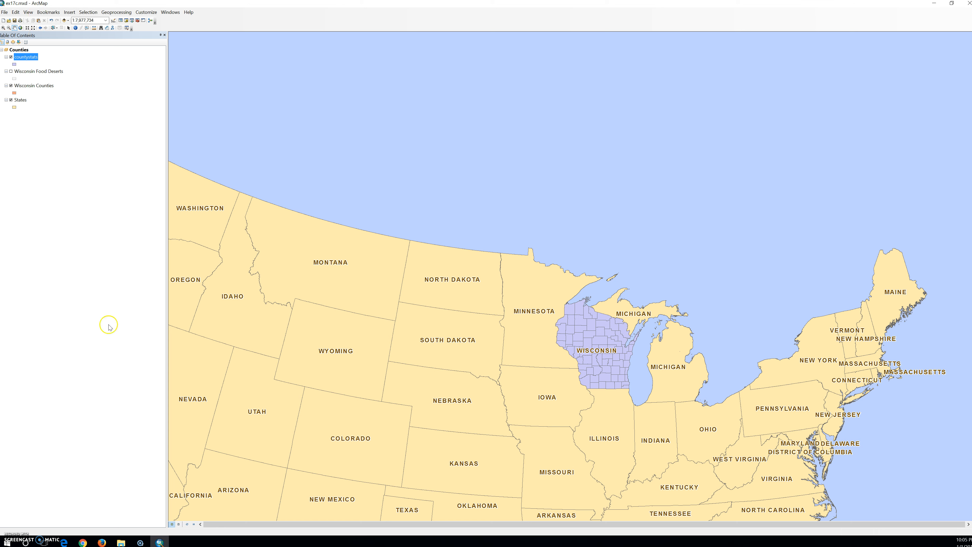
{"action": "left_click_drag", "start_coordinate": [38, 72], "coordinate": [39, 61]}
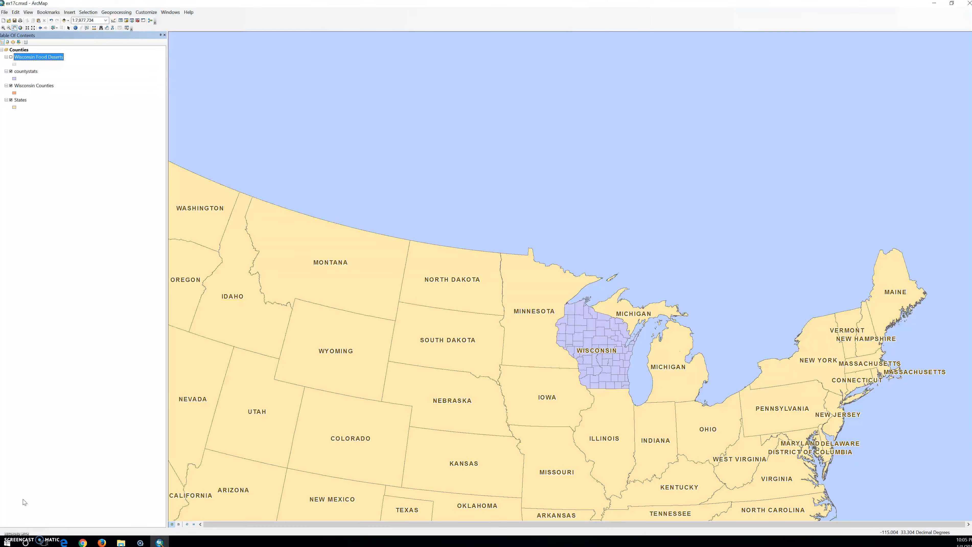
Open the countystats attribute table, widen it and sort the records by Join_Count in ascending order
{"action": "right_click", "coordinate": [25, 71]}
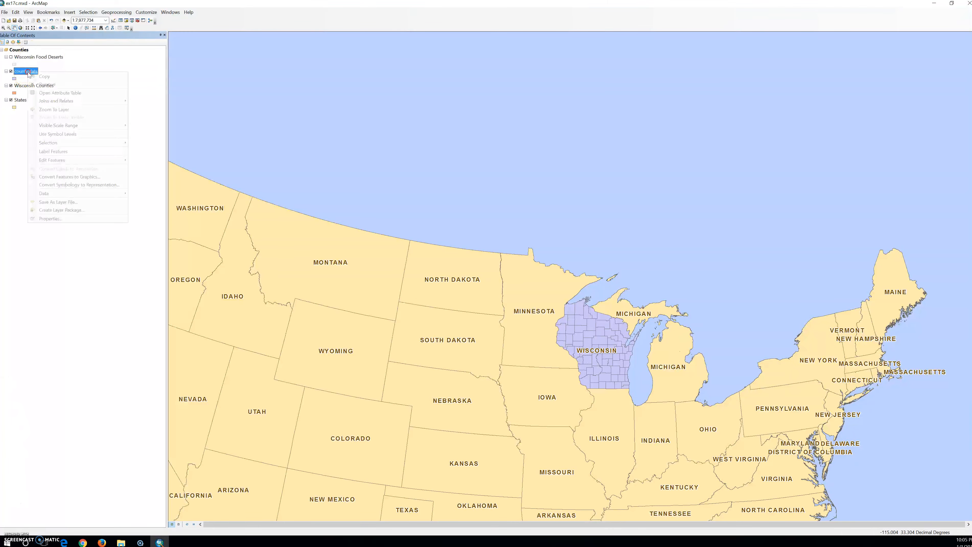
{"action": "left_click", "coordinate": [61, 94]}
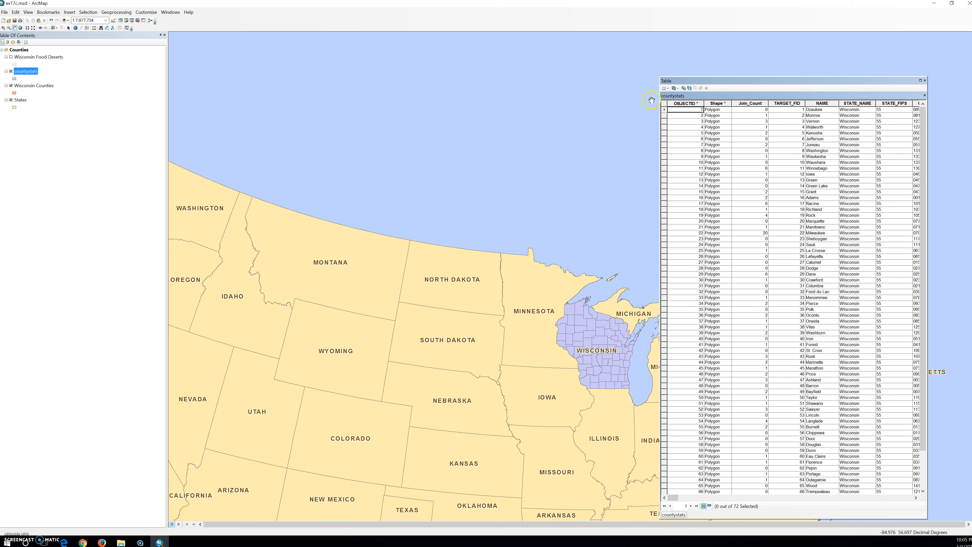
{"action": "left_click_drag", "start_coordinate": [659, 102], "coordinate": [258, 114]}
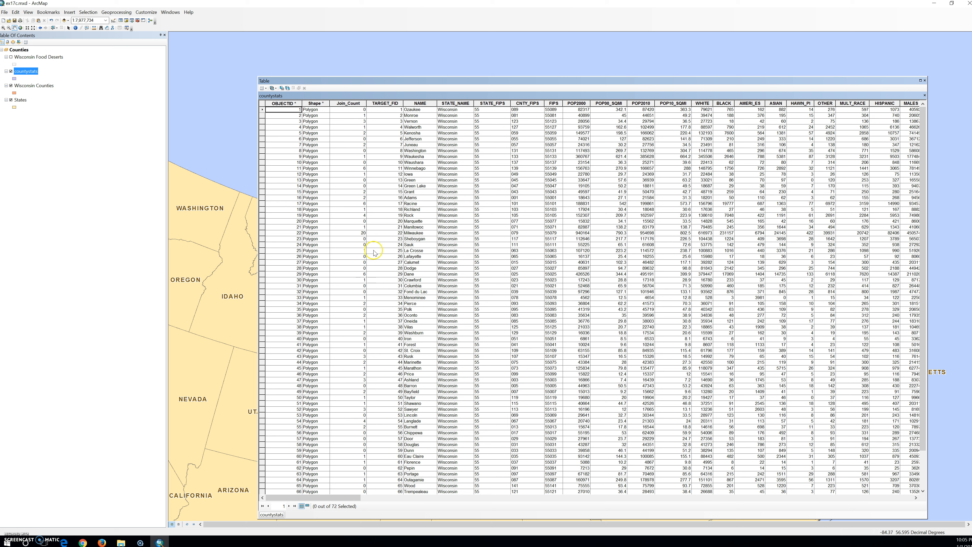
{"action": "double_click", "coordinate": [354, 103]}
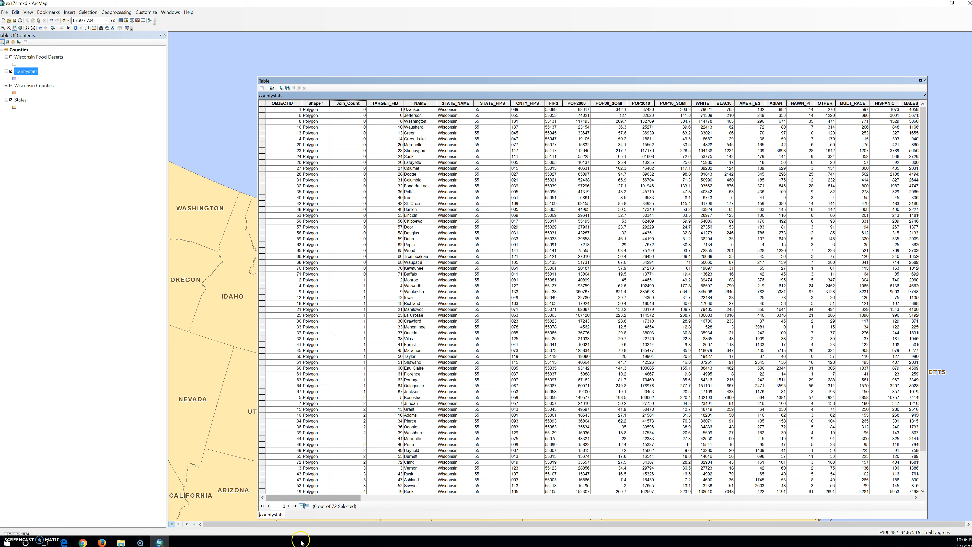
Select the 397-square-mile county with null joined fields in the countystats table and show Wisconsin Food Deserts over the map for comparison
{"action": "left_click_drag", "start_coordinate": [331, 498], "coordinate": [622, 521]}
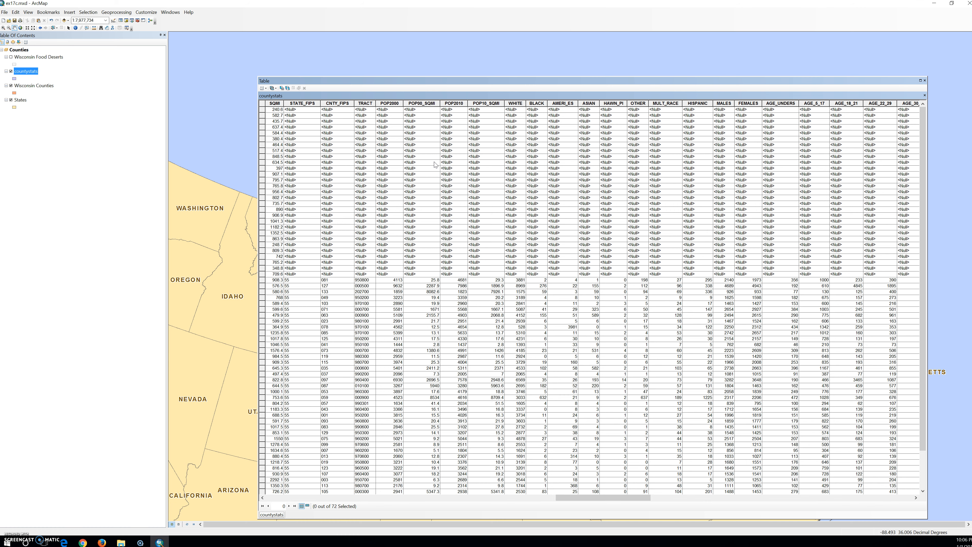
{"action": "left_click_drag", "start_coordinate": [296, 81], "coordinate": [243, 390]}
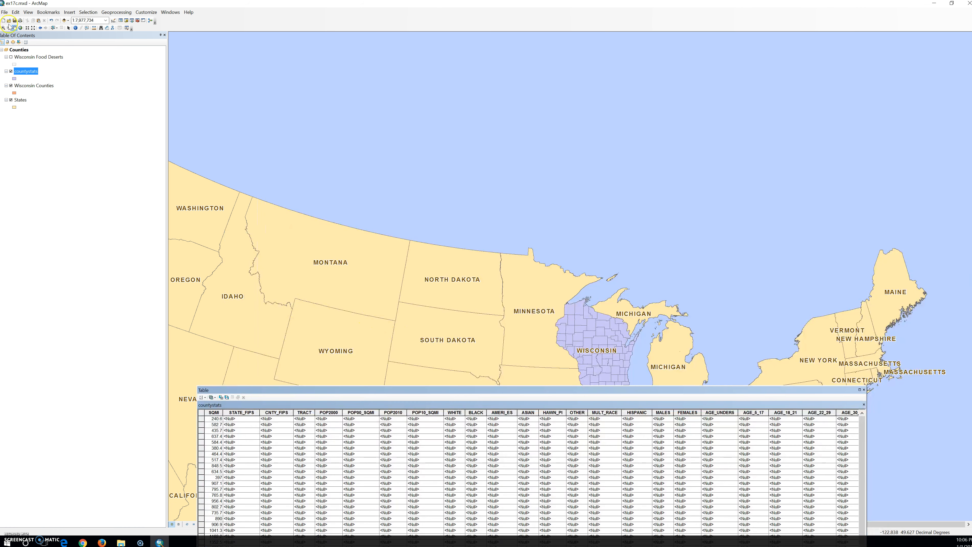
{"action": "left_click_drag", "start_coordinate": [427, 390], "coordinate": [471, 245]}
{"action": "left_click", "coordinate": [247, 331]}
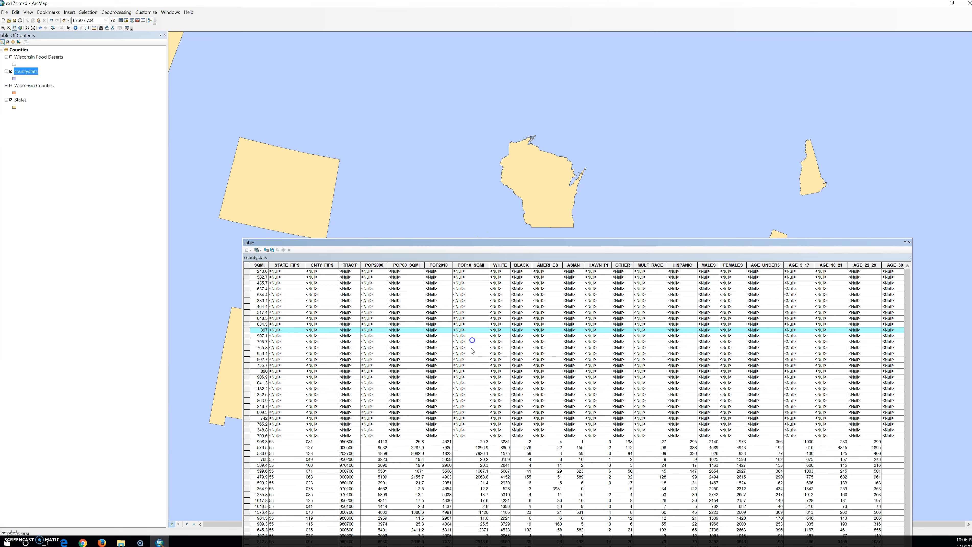
{"action": "left_click_drag", "start_coordinate": [410, 248], "coordinate": [395, 354]}
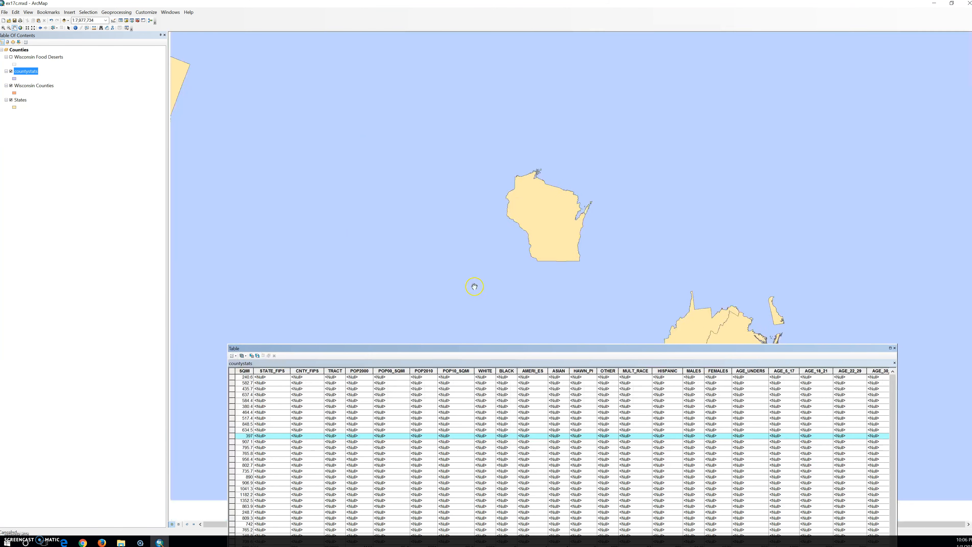
{"action": "left_click_drag", "start_coordinate": [469, 243], "coordinate": [506, 241]}
{"action": "left_click", "coordinate": [191, 524]}
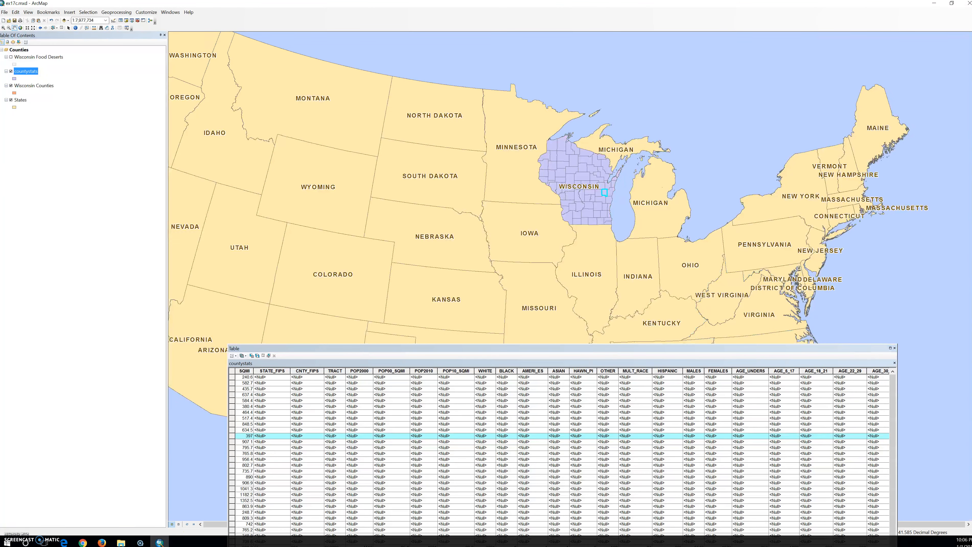
{"action": "left_click", "coordinate": [11, 57]}
{"action": "left_click", "coordinate": [233, 436]}
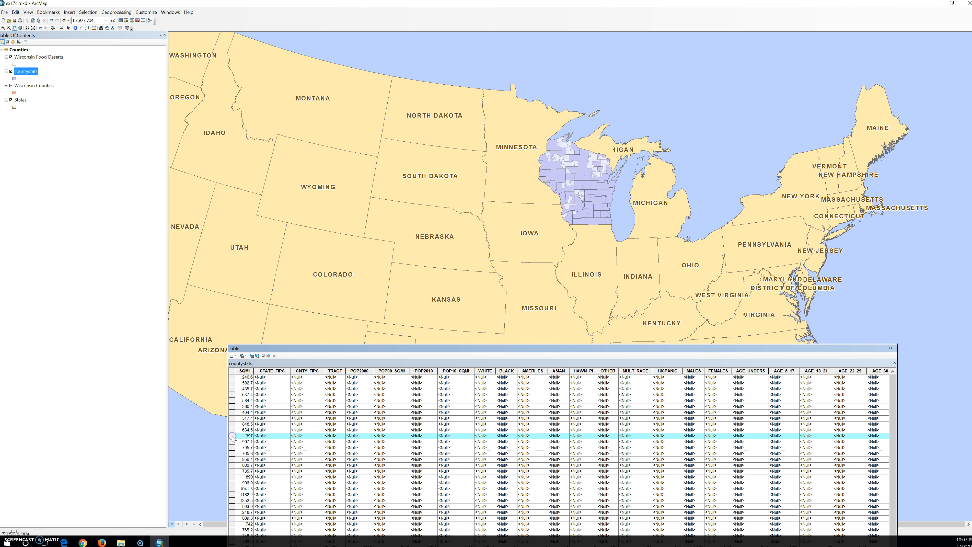
Reposition the countystats table and examine the county names alongside the Join_Count values in its first fields
{"action": "left_click_drag", "start_coordinate": [333, 349], "coordinate": [322, 240]}
{"action": "left_click", "coordinate": [447, 446]}
{"action": "left_click_drag", "start_coordinate": [398, 240], "coordinate": [481, 178]}
{"action": "left_click_drag", "start_coordinate": [393, 177], "coordinate": [382, 99]}
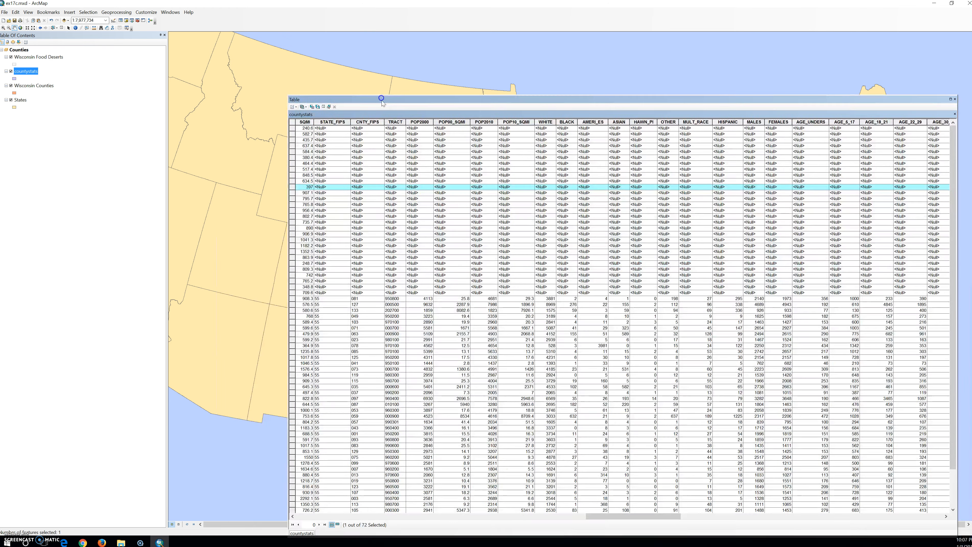
{"action": "left_click_drag", "start_coordinate": [606, 519], "coordinate": [275, 481]}
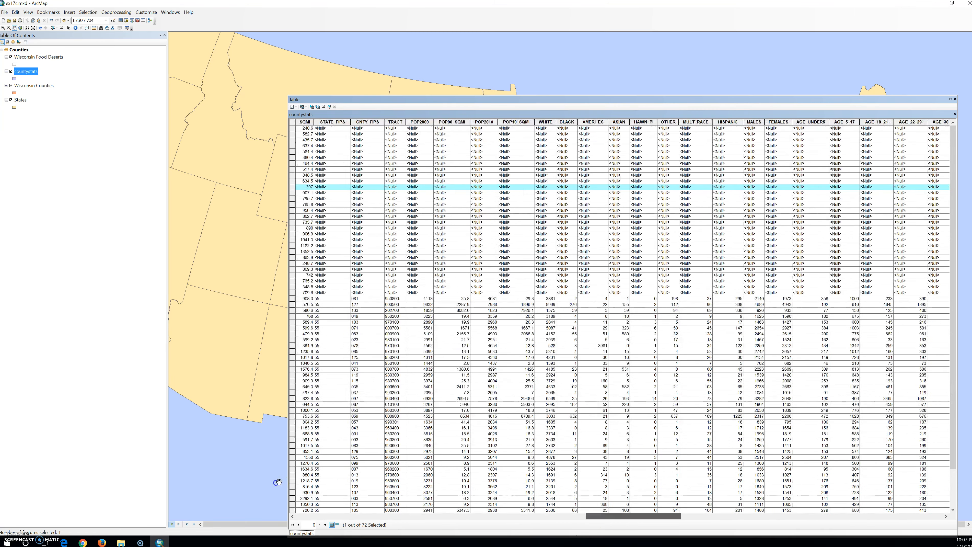
{"action": "left_click_drag", "start_coordinate": [623, 517], "coordinate": [314, 492]}
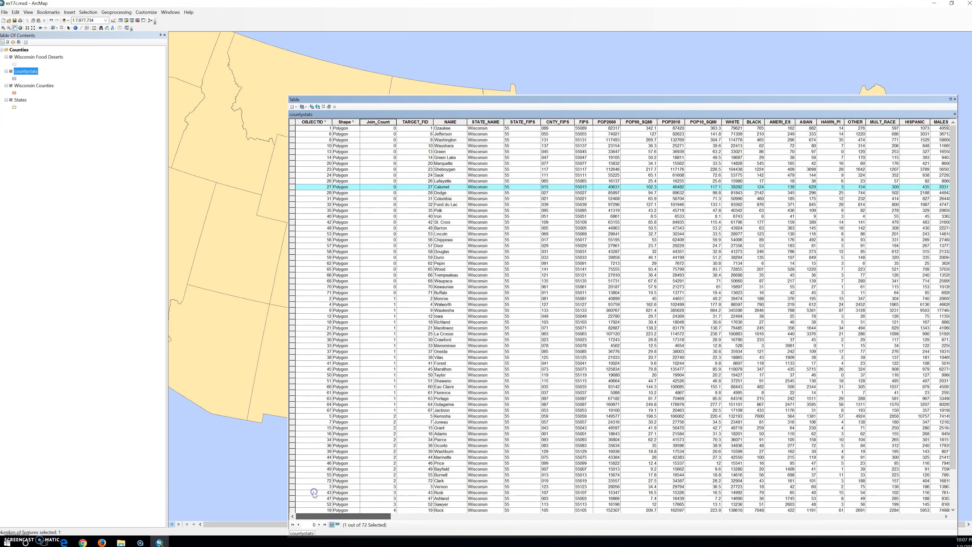
{"action": "left_click_drag", "start_coordinate": [360, 107], "coordinate": [419, 259]}
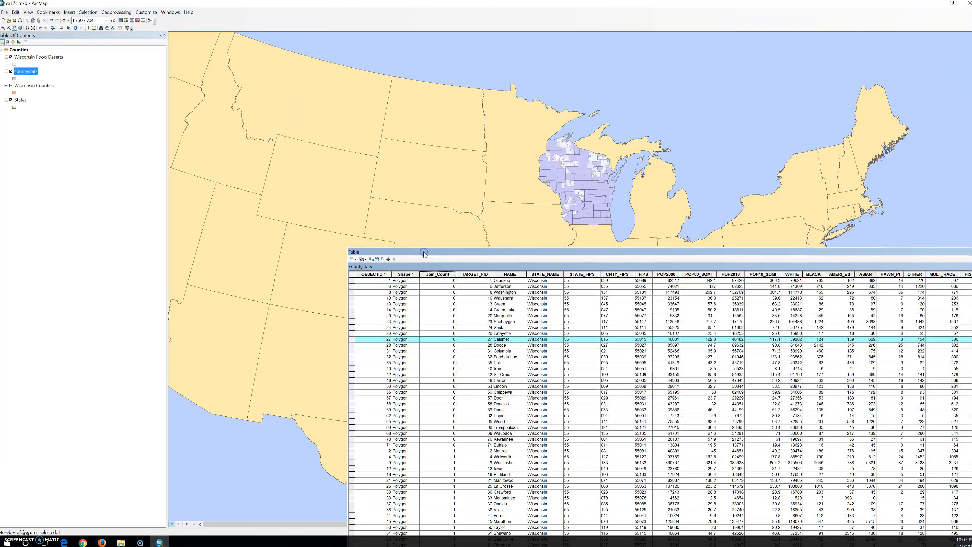
Select the Lafayette record and then the Sheboygan record in countystats, and uncover Wisconsin on the map to locate the selected county
{"action": "left_click", "coordinate": [352, 334]}
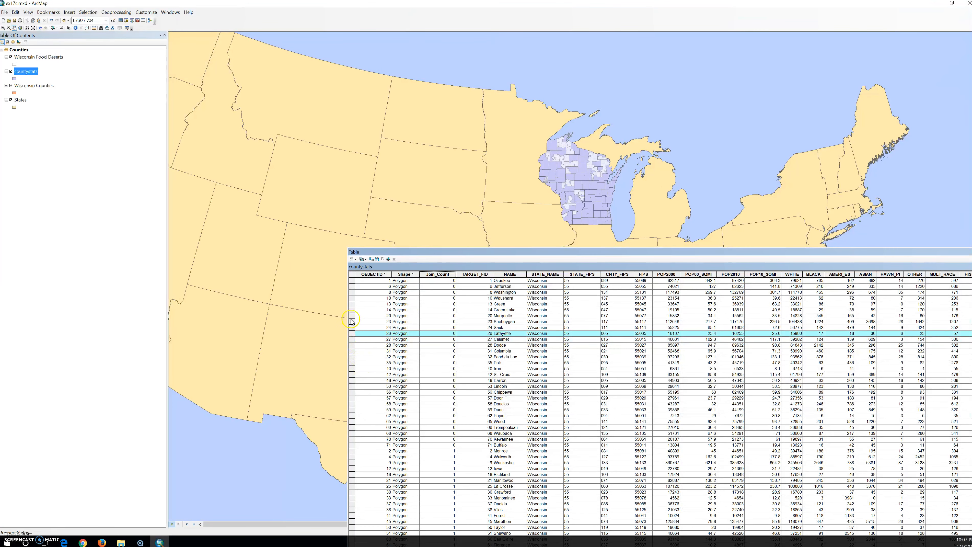
{"action": "left_click", "coordinate": [352, 311]}
{"action": "left_click", "coordinate": [351, 322]}
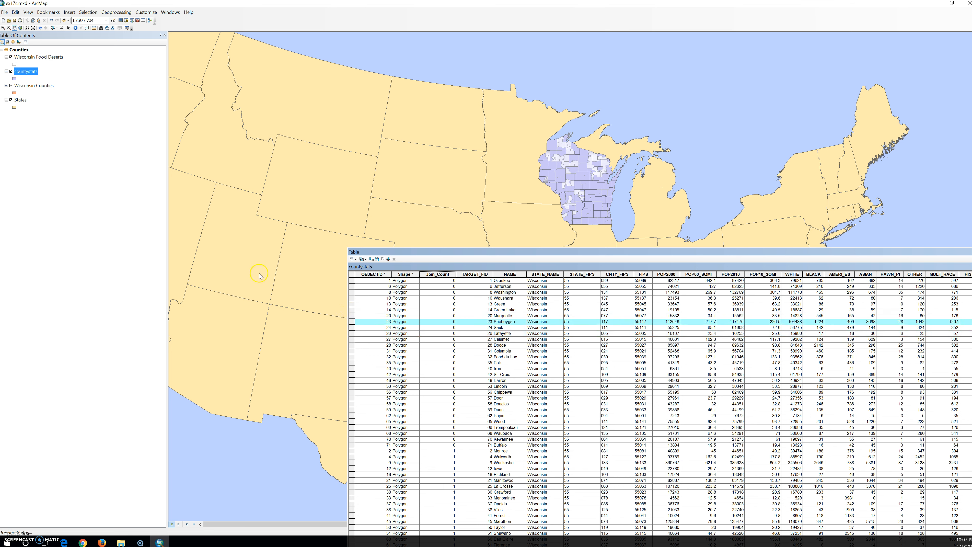
{"action": "left_click", "coordinate": [10, 71]}
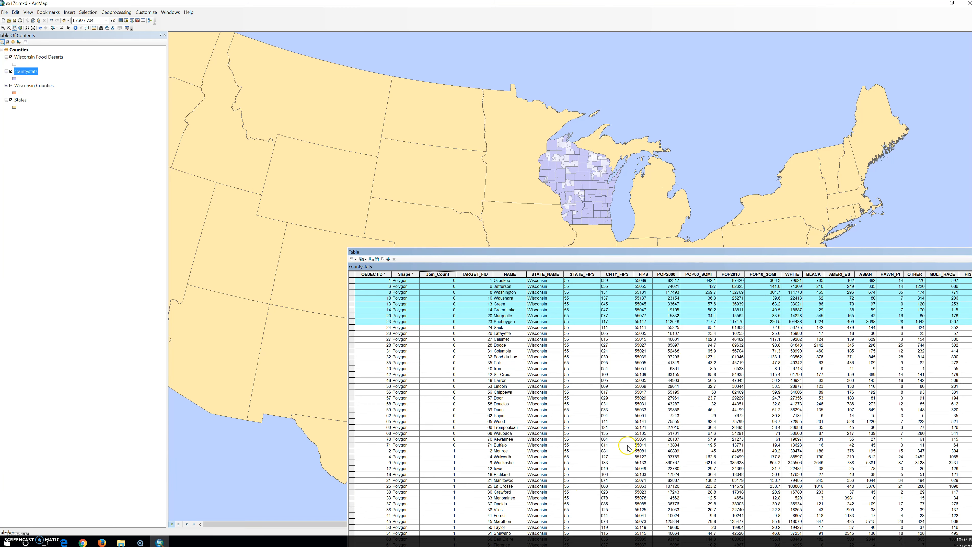
{"action": "left_click_drag", "start_coordinate": [555, 252], "coordinate": [386, 216]}
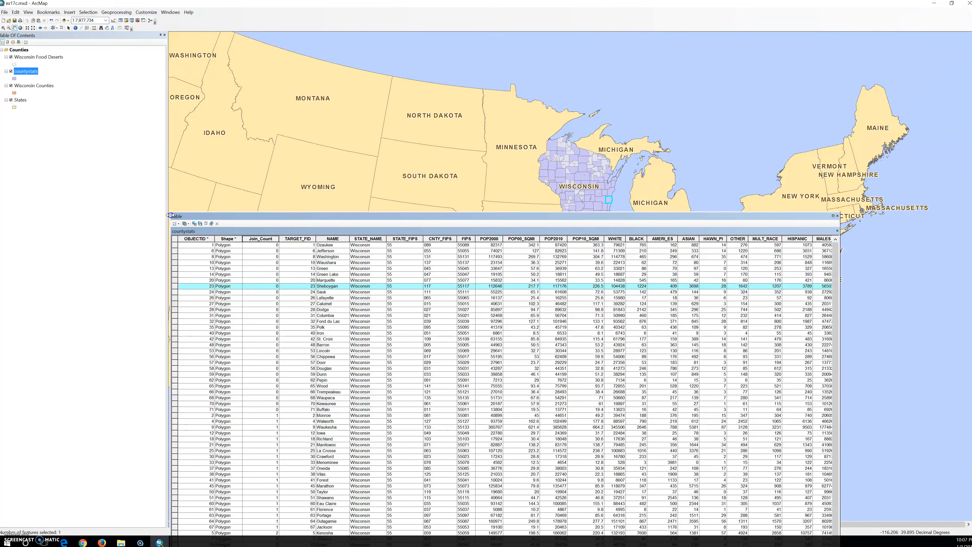
{"action": "left_click_drag", "start_coordinate": [248, 213], "coordinate": [250, 352]}
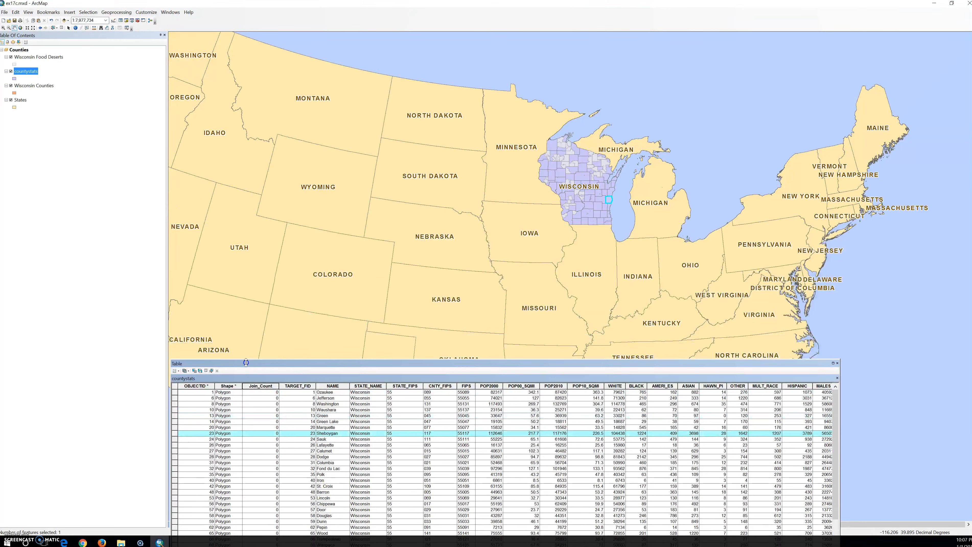
{"action": "left_click_drag", "start_coordinate": [339, 370], "coordinate": [386, 250]}
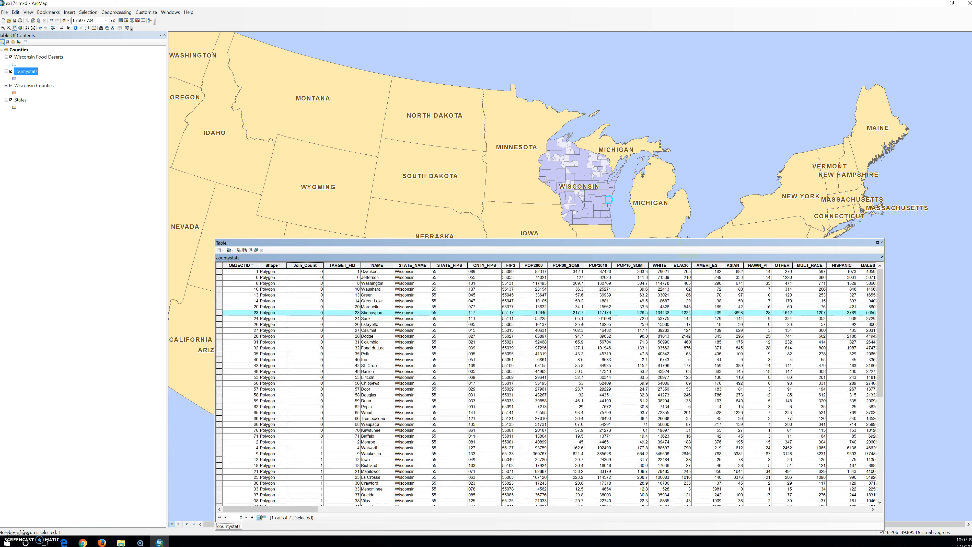
Go to the joined population and age fields in countystats and select the Iron County record among the null rows
{"action": "left_click_drag", "start_coordinate": [278, 509], "coordinate": [617, 542]}
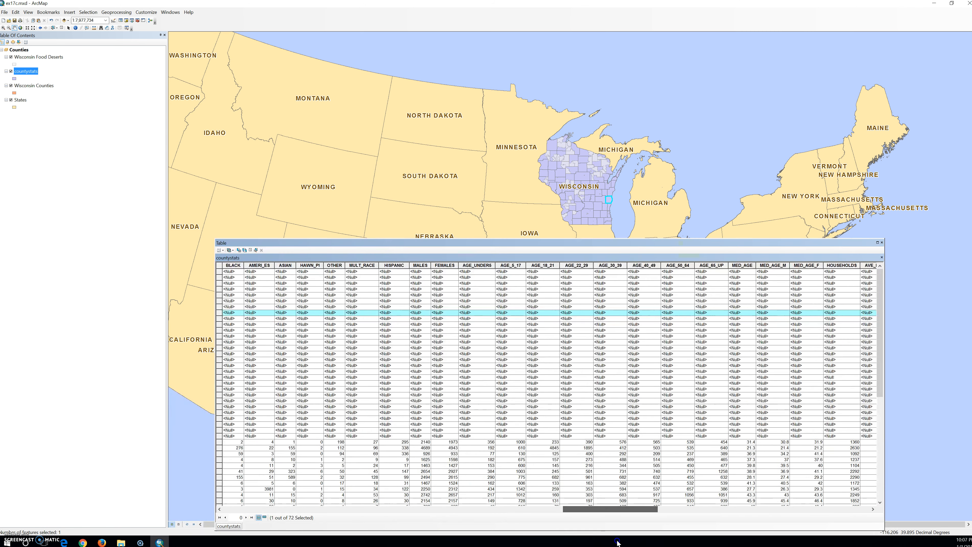
{"action": "left_click", "coordinate": [220, 319]}
{"action": "left_click", "coordinate": [219, 313]}
{"action": "left_click", "coordinate": [219, 360]}
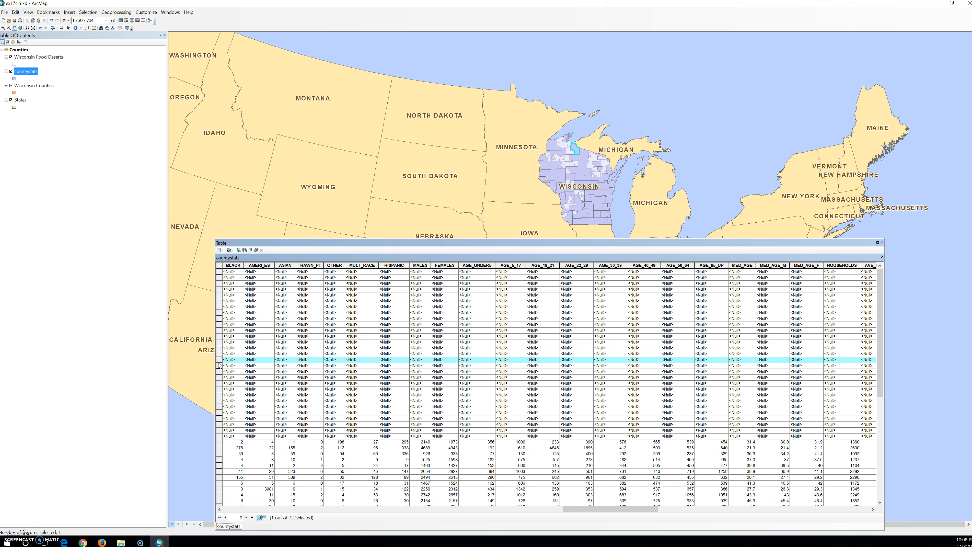
Sort the countystats records by TOTALPOP in descending order, adjust that column's width and select the top record
{"action": "left_click_drag", "start_coordinate": [636, 511], "coordinate": [844, 519]}
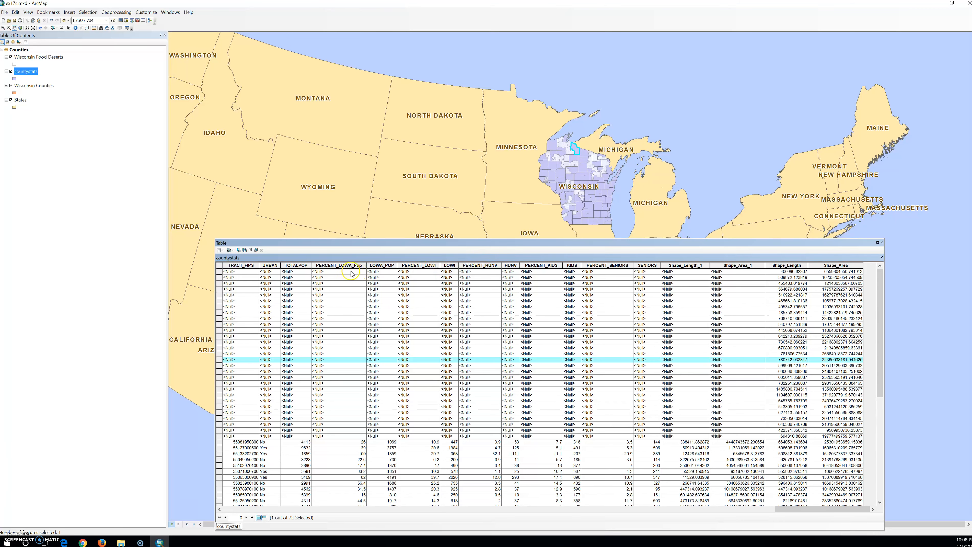
{"action": "left_click", "coordinate": [296, 265]}
{"action": "left_click_drag", "start_coordinate": [312, 265], "coordinate": [475, 288]}
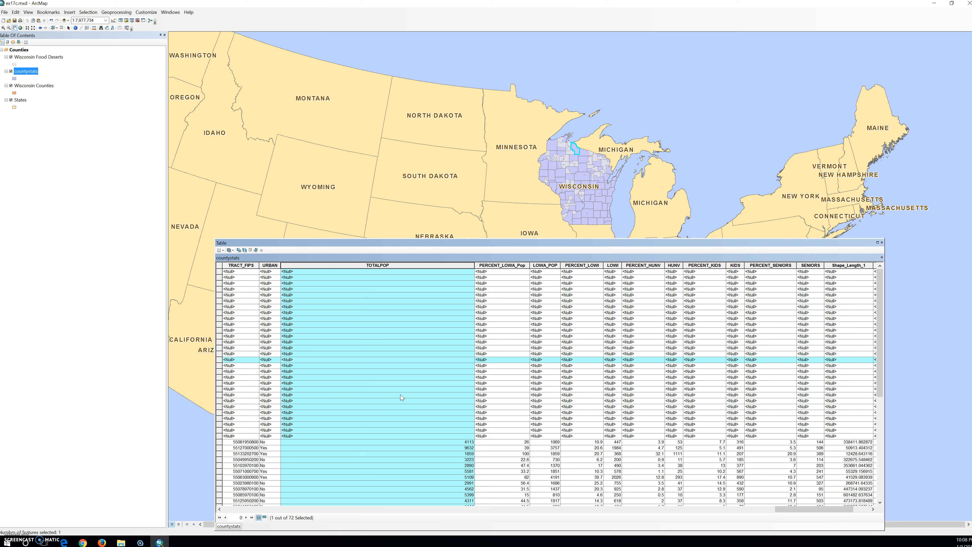
{"action": "right_click", "coordinate": [383, 264]}
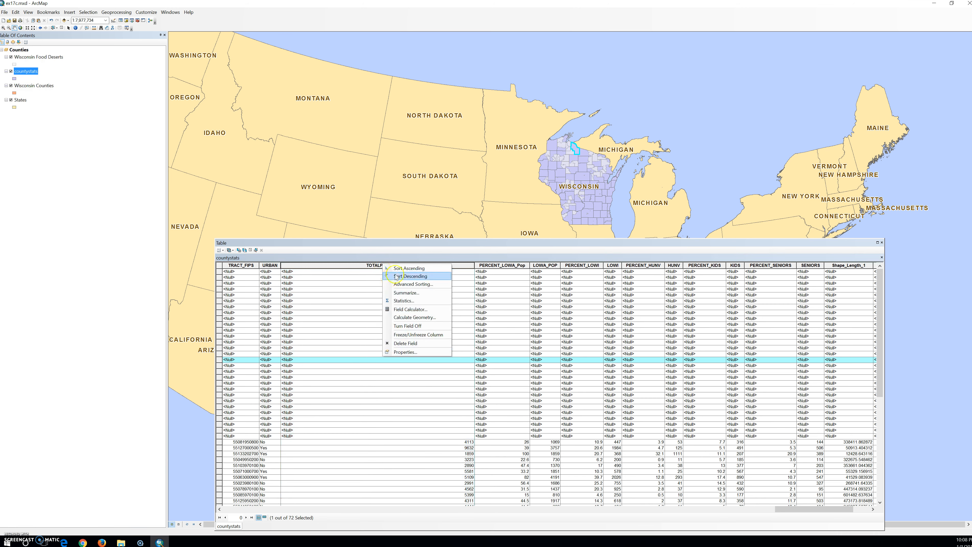
{"action": "left_click", "coordinate": [406, 277]}
{"action": "left_click_drag", "start_coordinate": [475, 265], "coordinate": [361, 269]}
{"action": "left_click", "coordinate": [349, 272]}
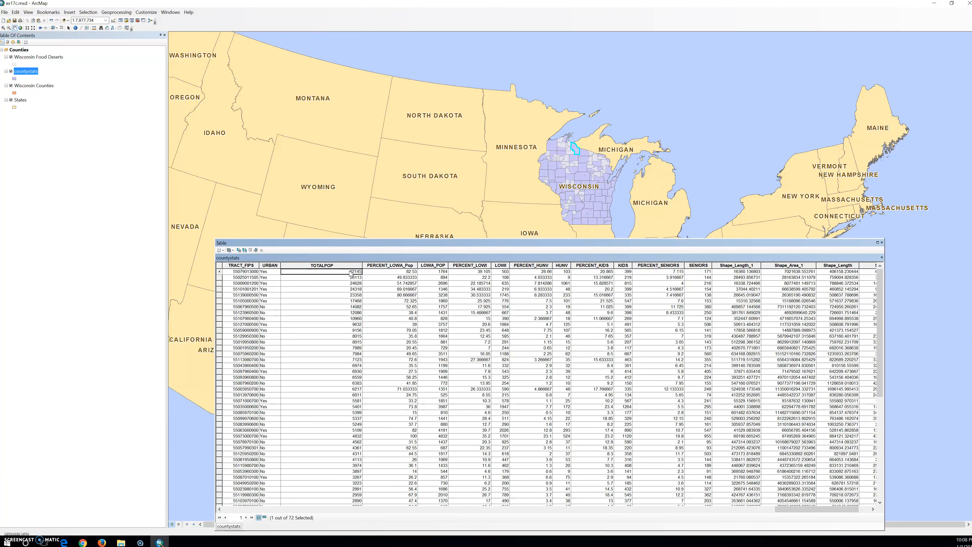
{"action": "left_click", "coordinate": [220, 272]}
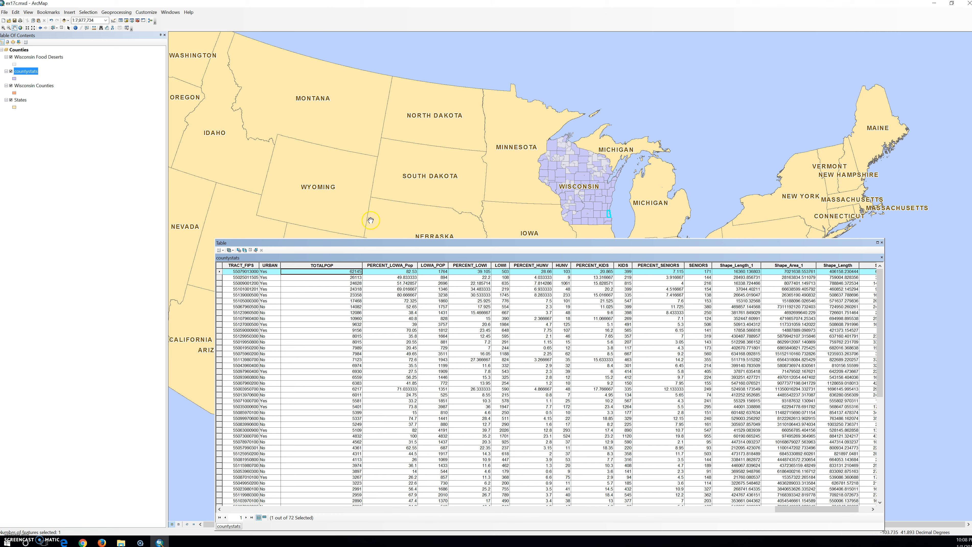
Sort the countystats records by KIDS in descending order, then re-sort them by PERCENT_KIDS in descending order
{"action": "double_click", "coordinate": [626, 264]}
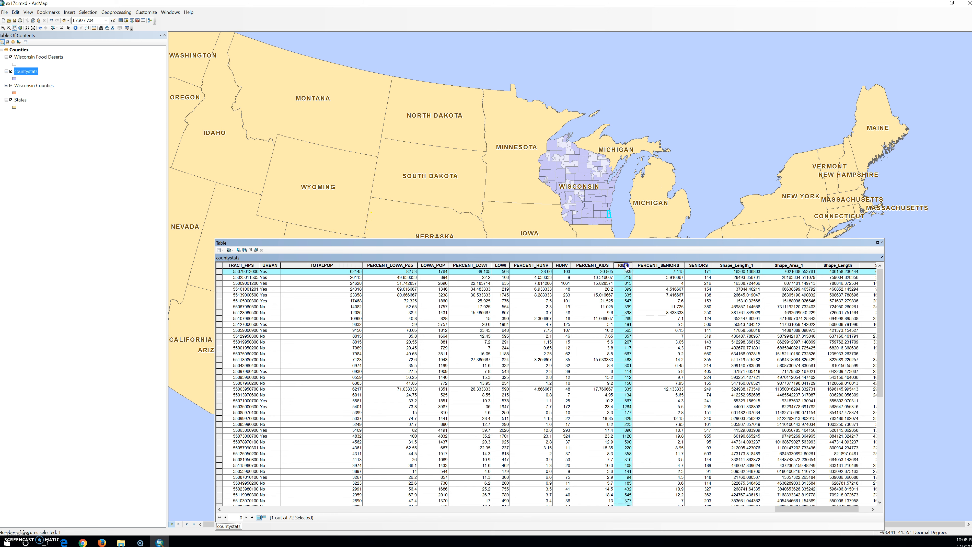
{"action": "double_click", "coordinate": [625, 265]}
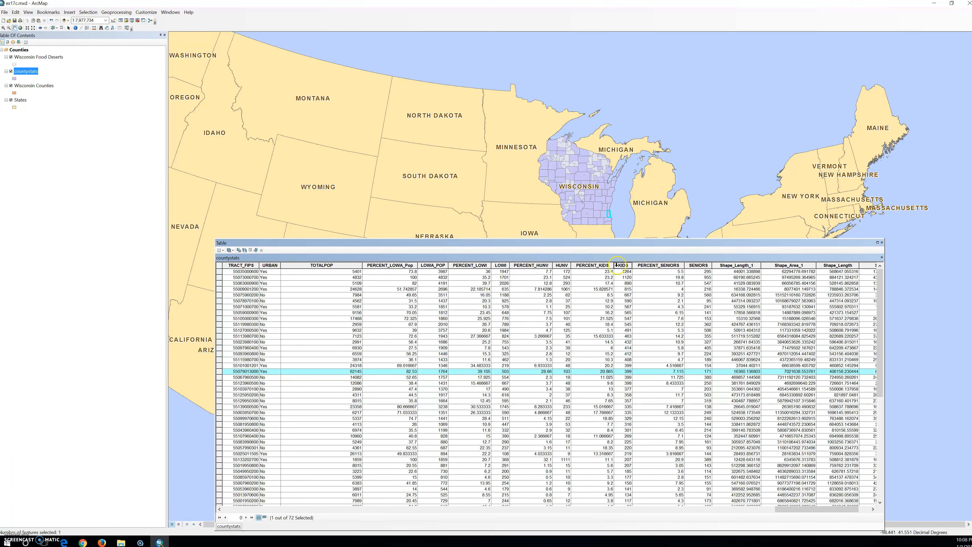
{"action": "double_click", "coordinate": [591, 264]}
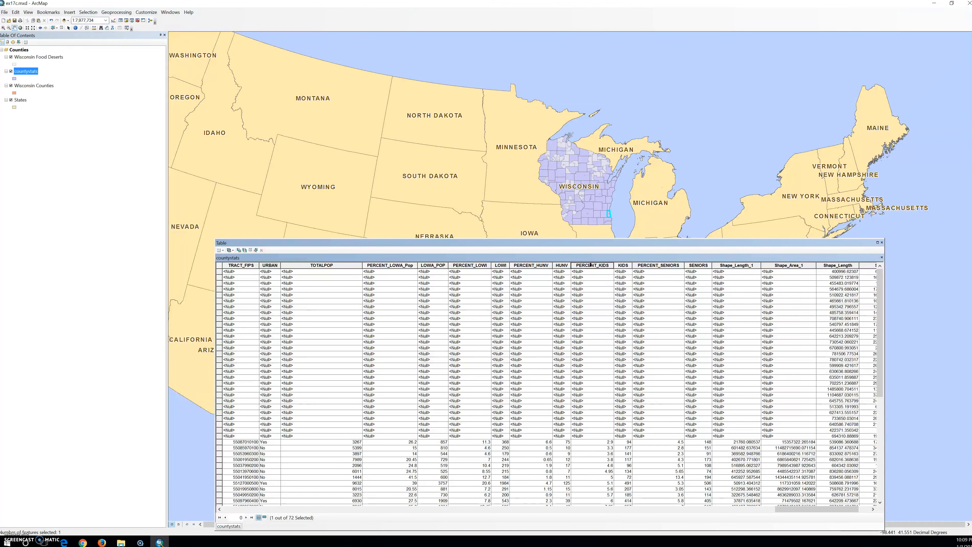
{"action": "double_click", "coordinate": [590, 265]}
Select the record with the highest PERCENT_KIDS and identify its highlighted county on the map
{"action": "left_click", "coordinate": [599, 273]}
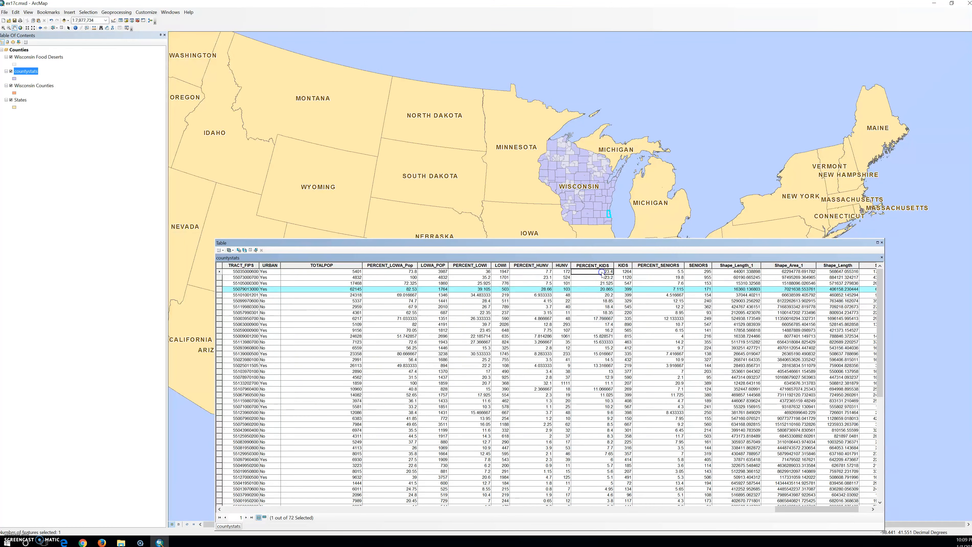
{"action": "left_click", "coordinate": [221, 272]}
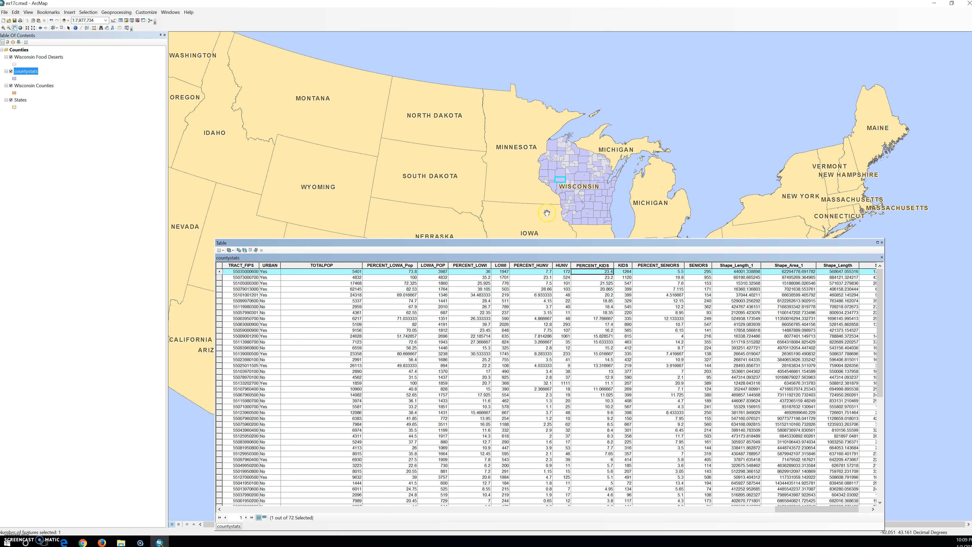
{"action": "left_click", "coordinate": [76, 28]}
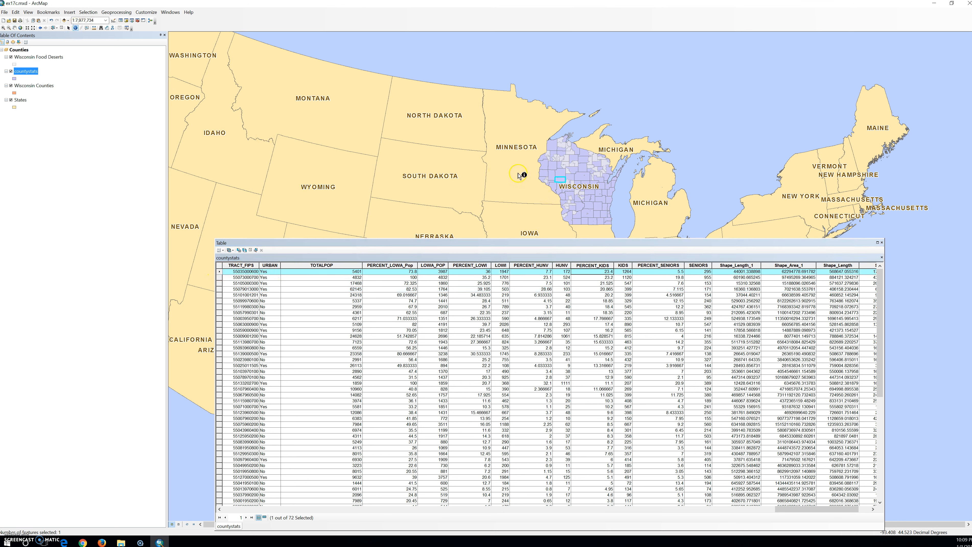
{"action": "left_click", "coordinate": [561, 179]}
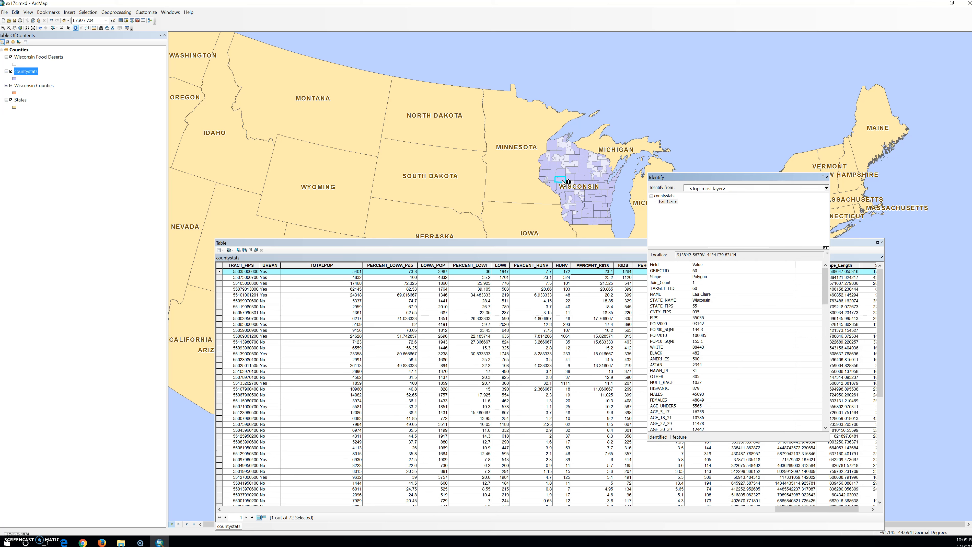